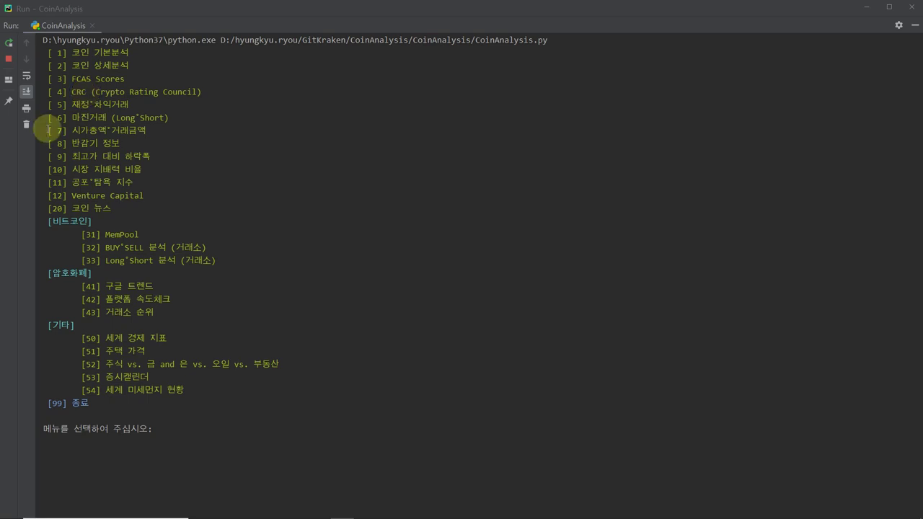
Run menu option 4, CRC (Crypto Rating Council), in the CoinAnalysis console and bring up the start of its rating table
click(247, 164)
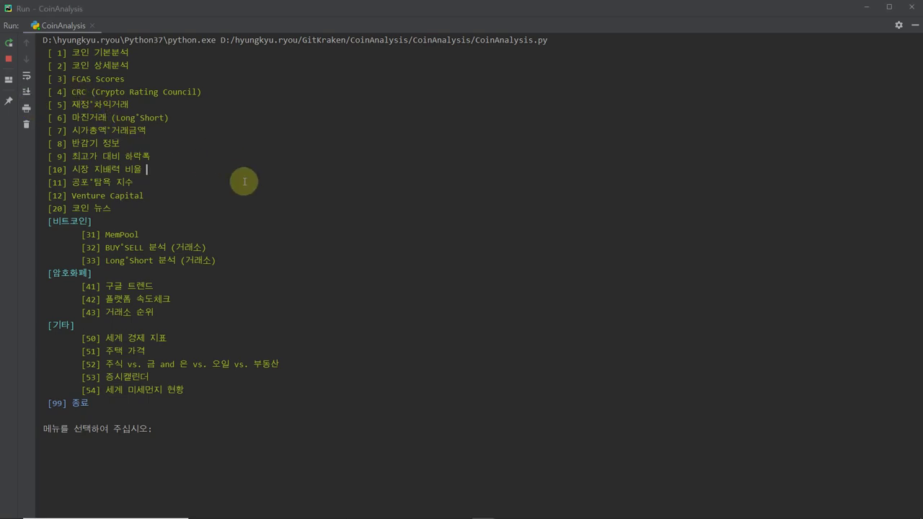
text(4)
key(Return)
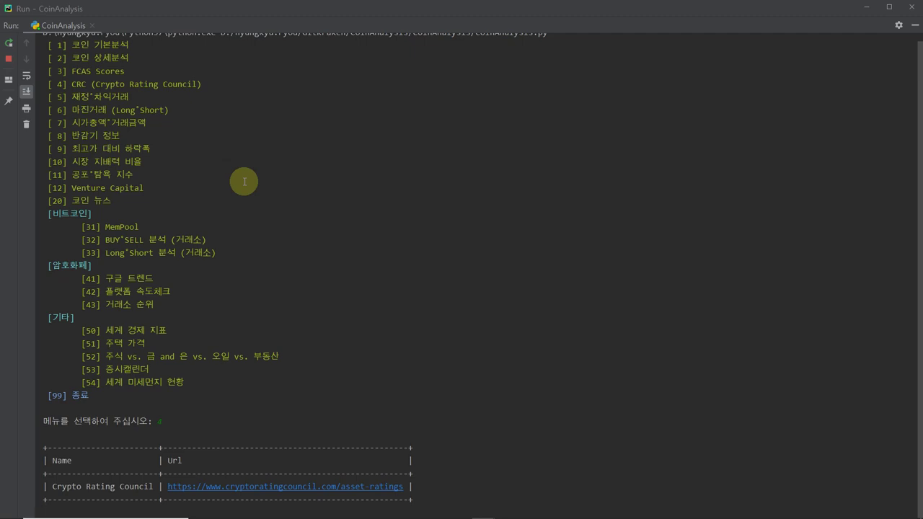
scroll(298, 379, up, 15)
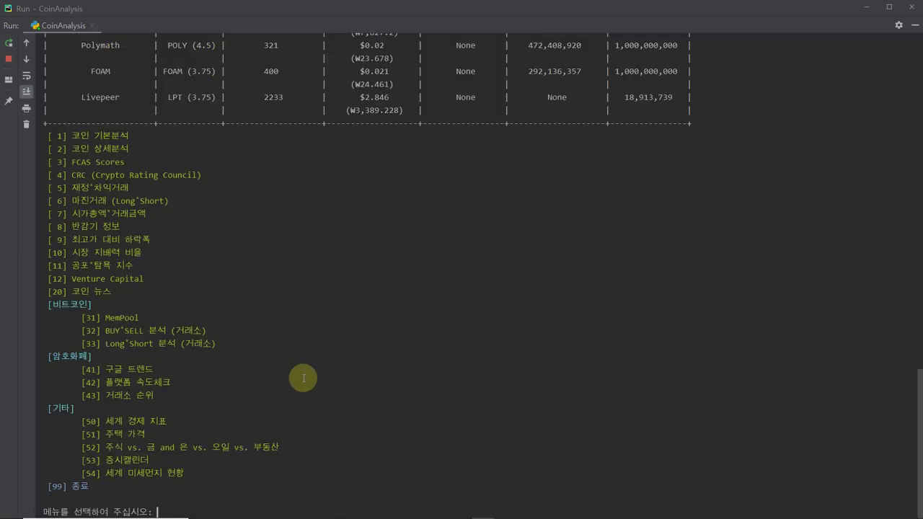
scroll(274, 342, up, 5)
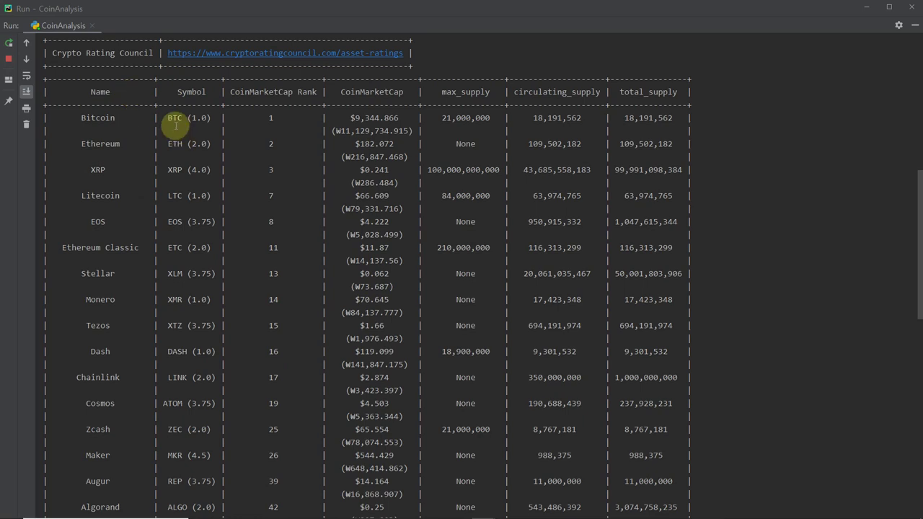
Highlight the symbol ratings of XRP, Litecoin, Ethereum Classic and Monero, plus Monero's CoinMarketCap rank, while reviewing the table
click(187, 145)
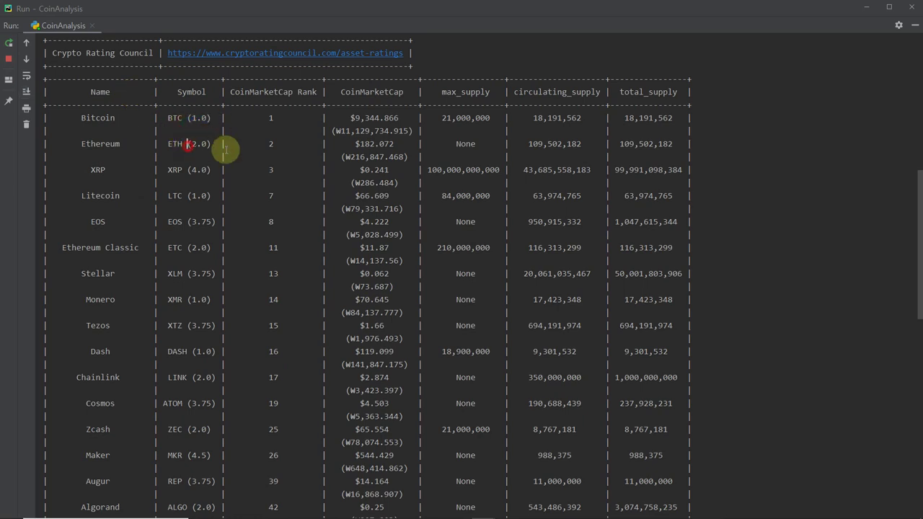
drag(187, 171, 215, 171)
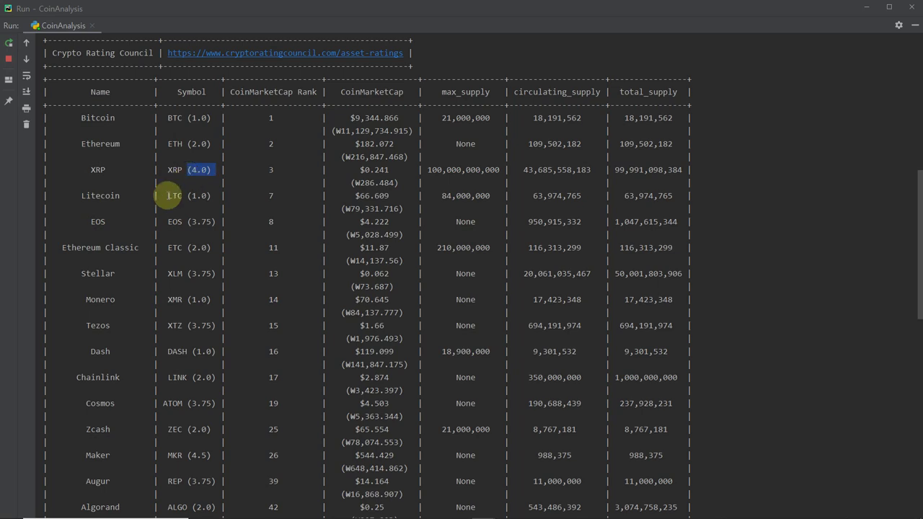
drag(170, 196, 216, 197)
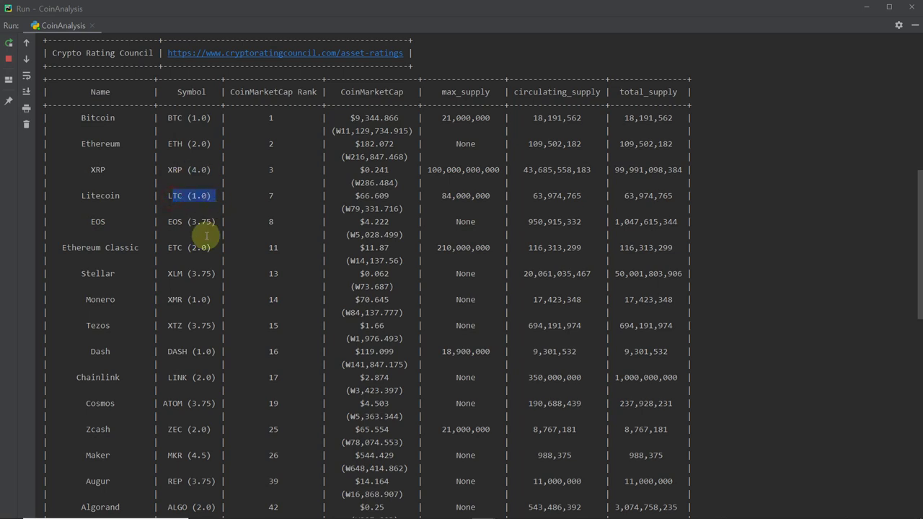
drag(163, 248, 218, 247)
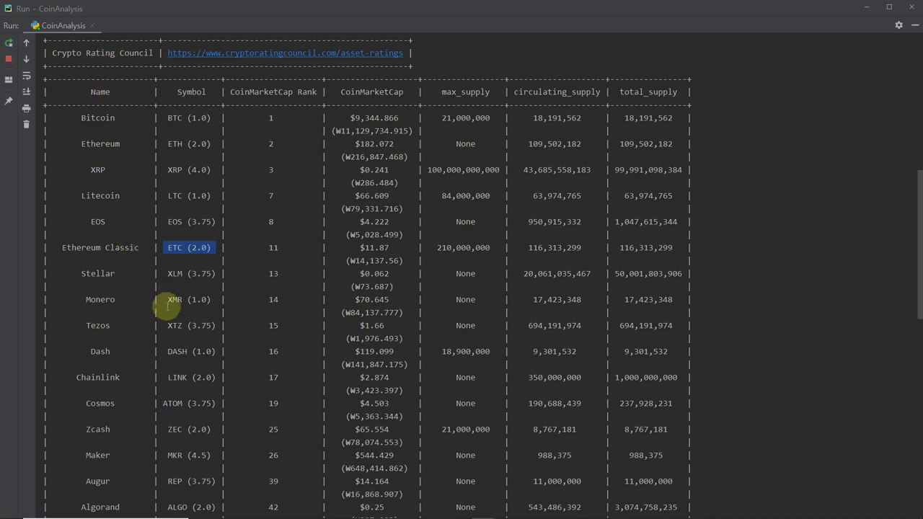
drag(169, 299, 201, 300)
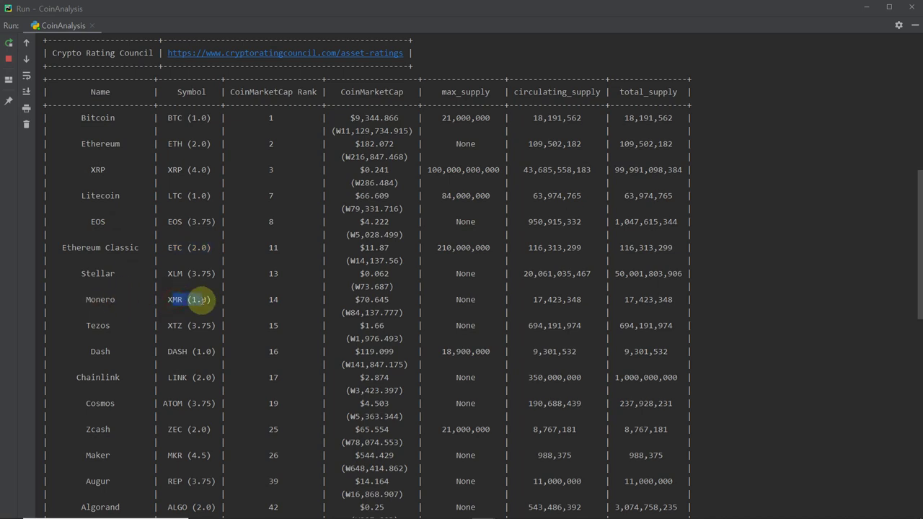
drag(269, 299, 292, 299)
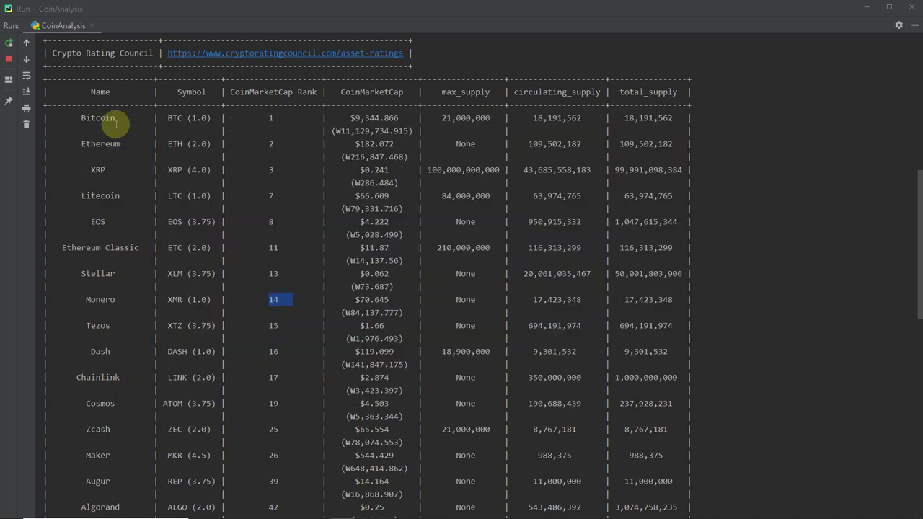
key(alt+Tab)
key(alt+Tab)
key(Tab)
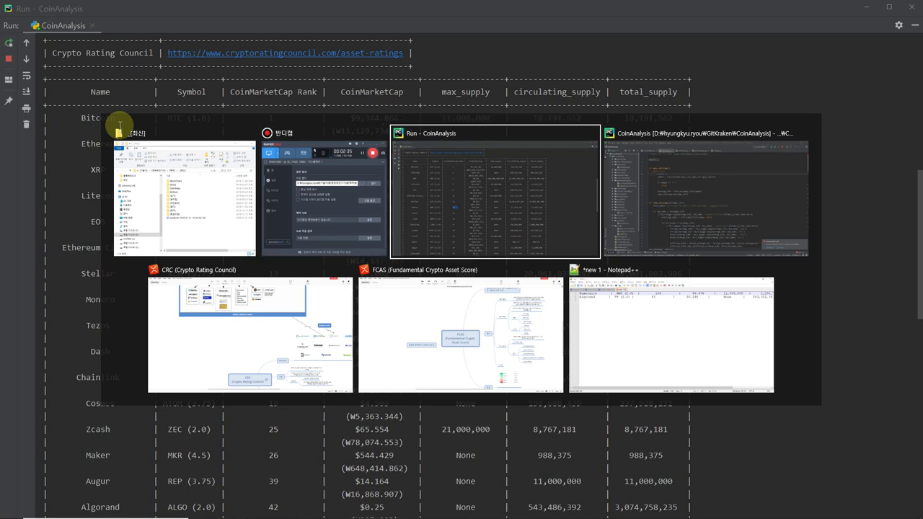
Revisit the console menu and highlight Monero's name with its rating and Dash's symbol rating in the table
scroll(137, 174, up, 10)
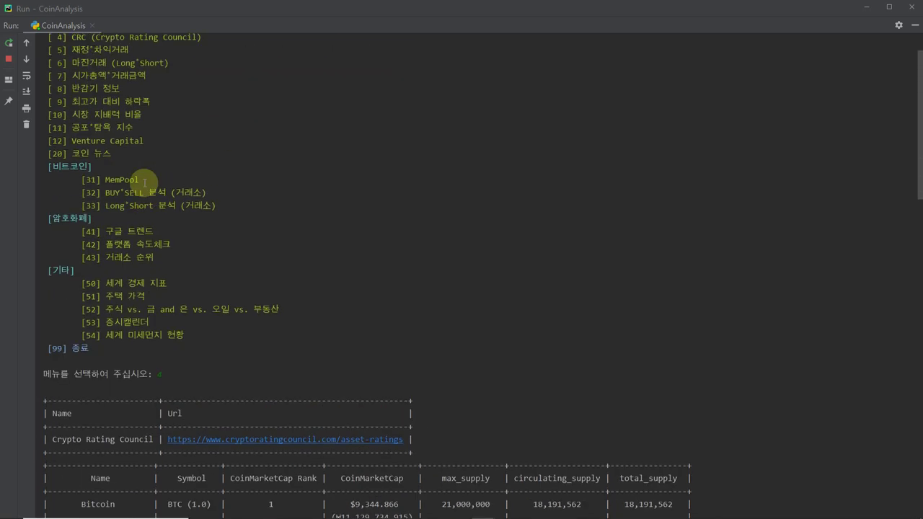
scroll(137, 176, up, 2)
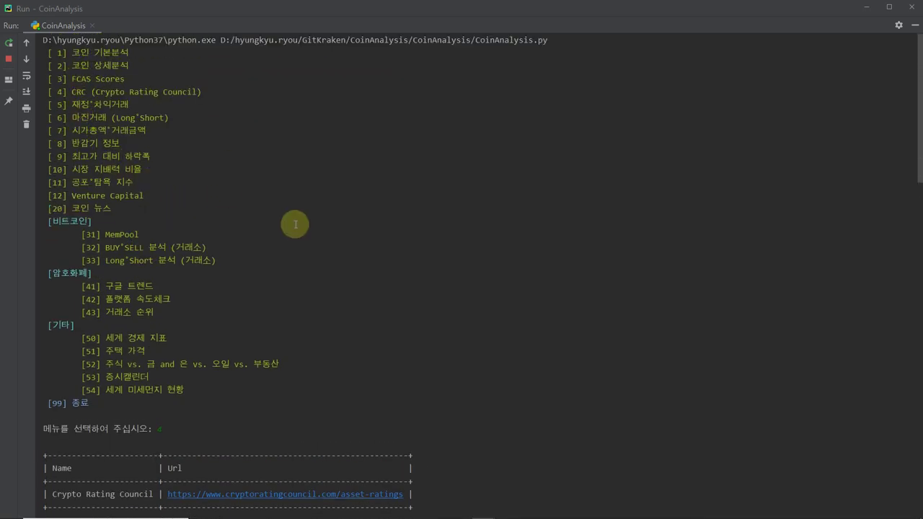
scroll(296, 224, down, 10)
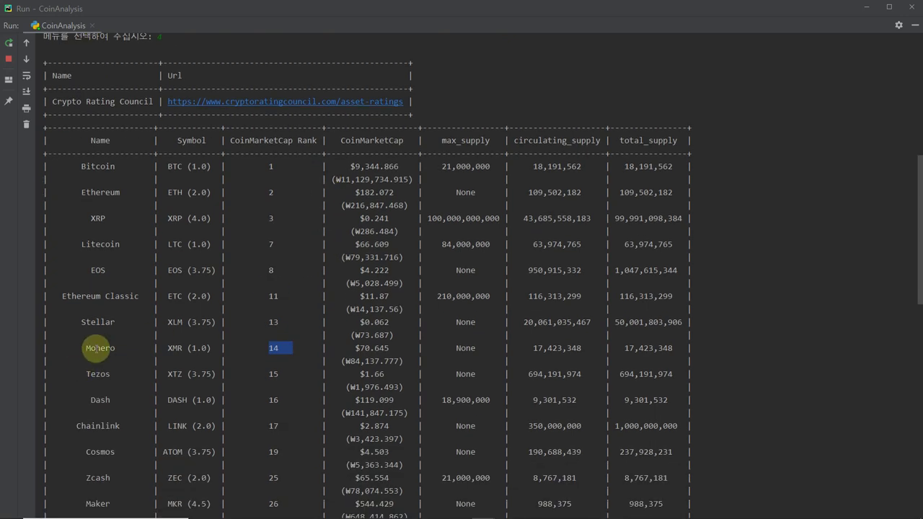
drag(85, 349, 211, 352)
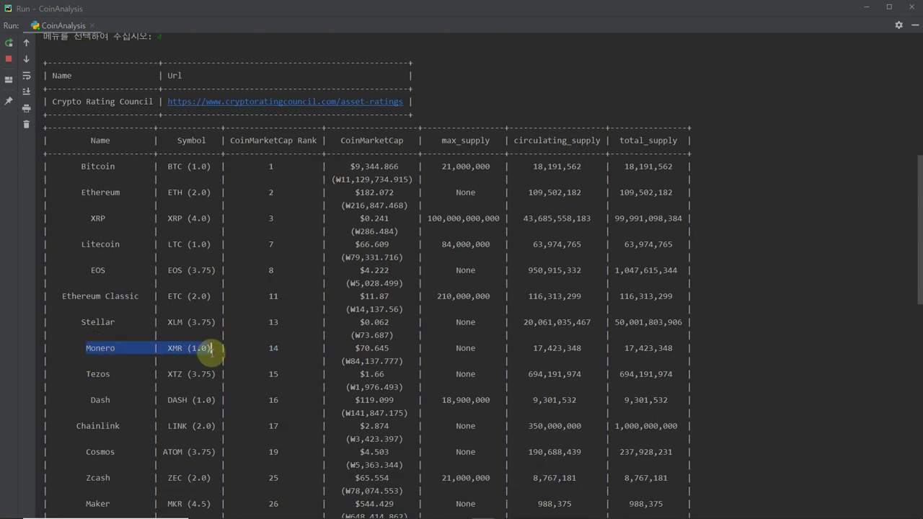
scroll(211, 350, down, 2)
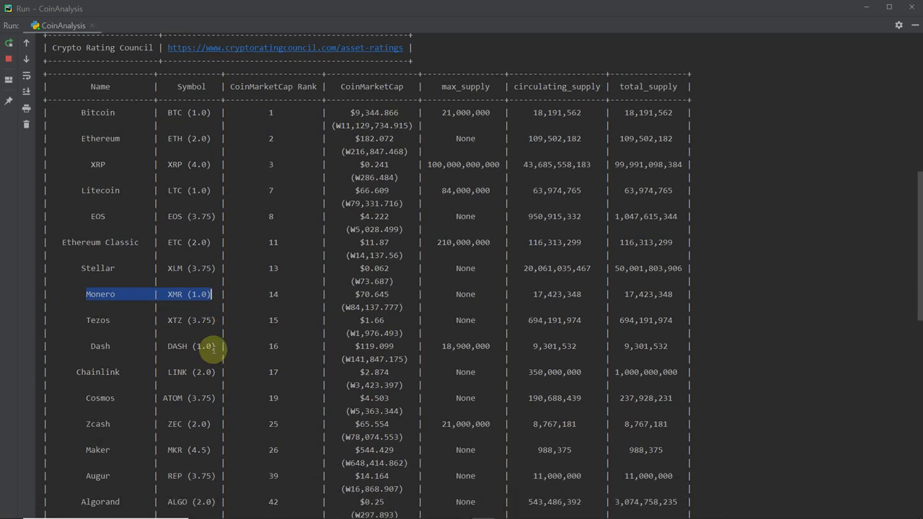
drag(166, 346, 215, 347)
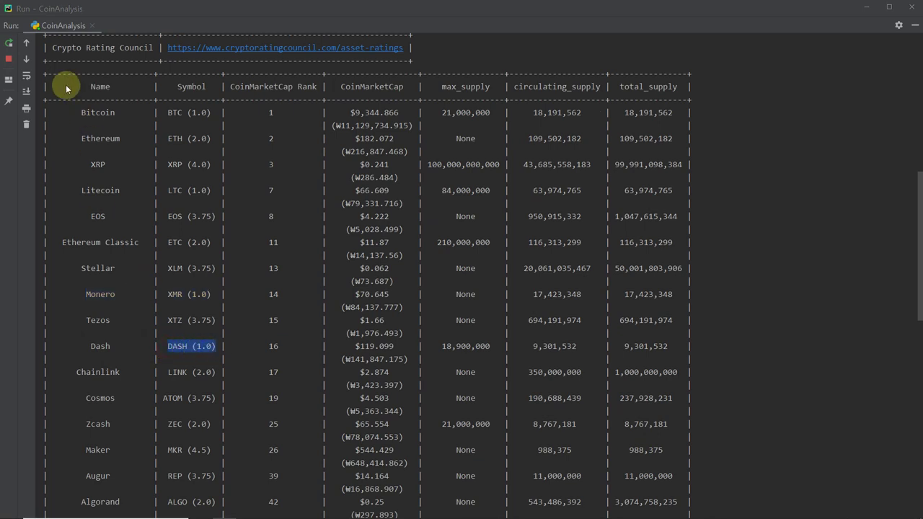
Check the analysis menu again and highlight the Dash and Litecoin entries in the Crypto Rating Council table
scroll(165, 248, up, 2)
scroll(165, 247, up, 7)
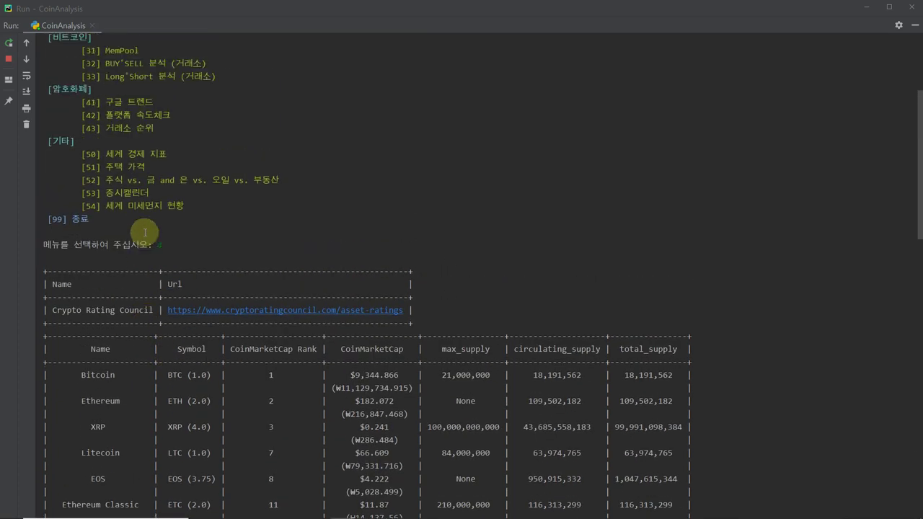
scroll(94, 79, up, 1)
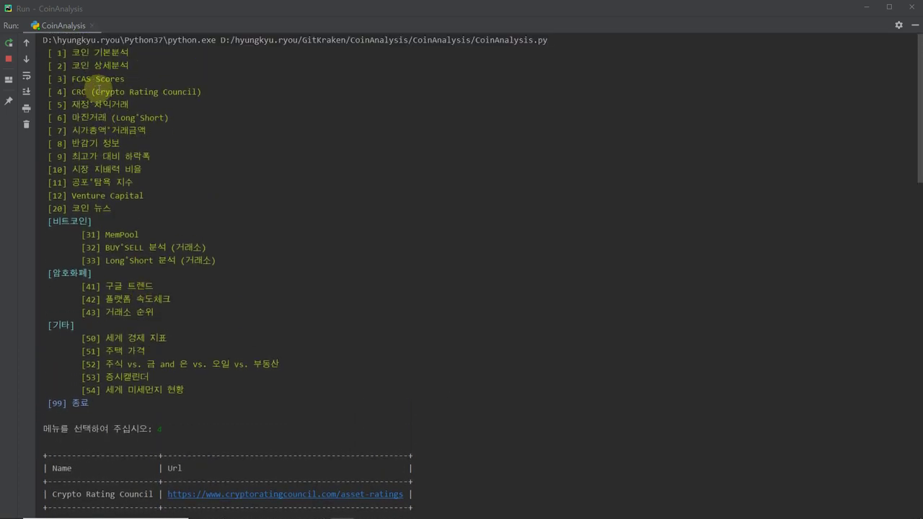
scroll(141, 277, down, 10)
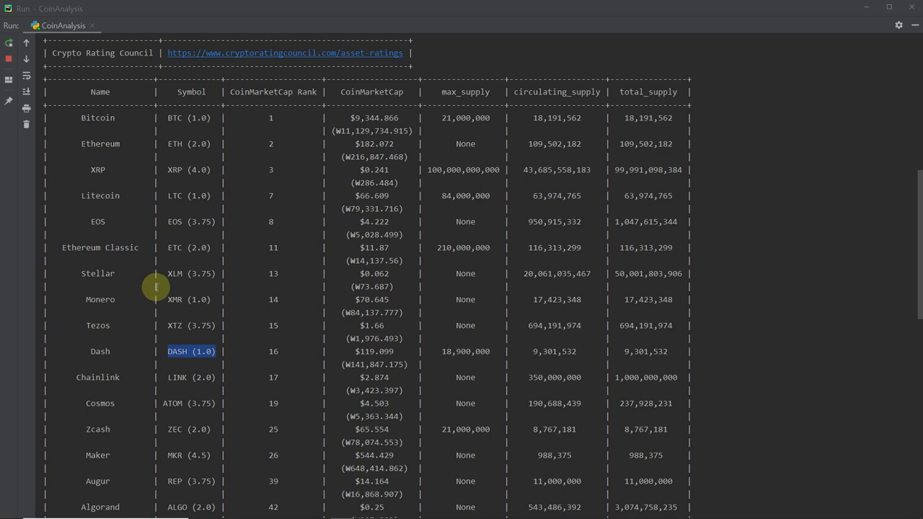
triple_click(102, 340)
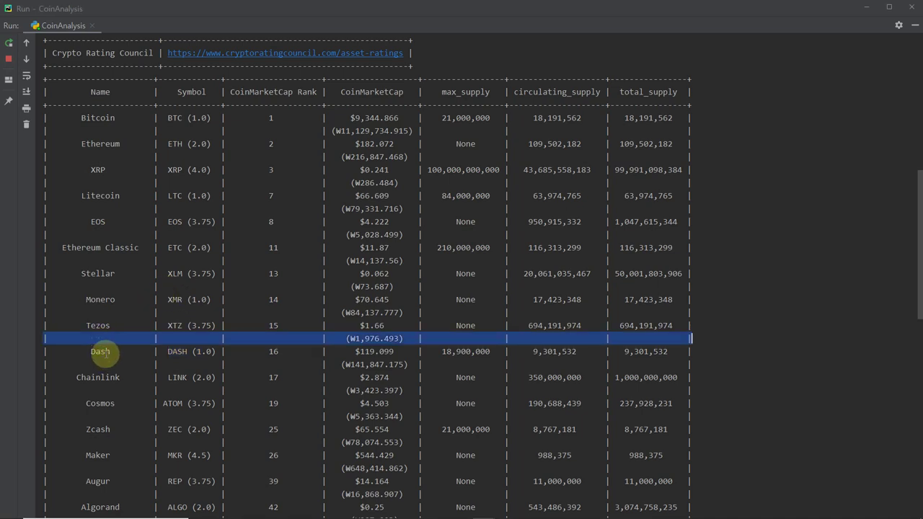
drag(91, 351, 200, 351)
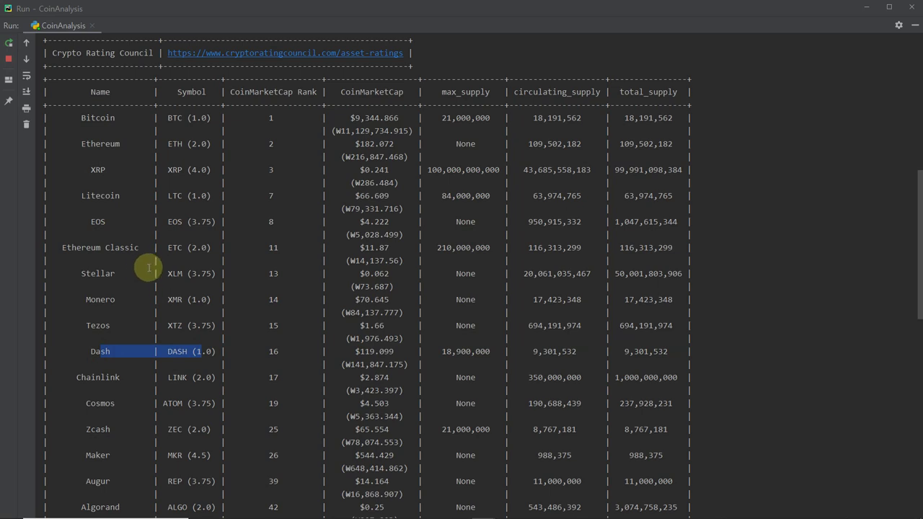
triple_click(99, 196)
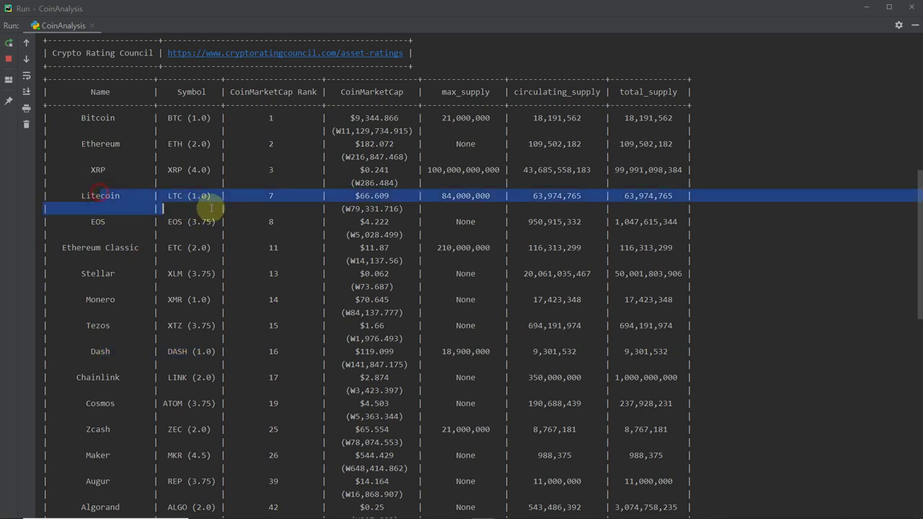
drag(212, 207, 222, 192)
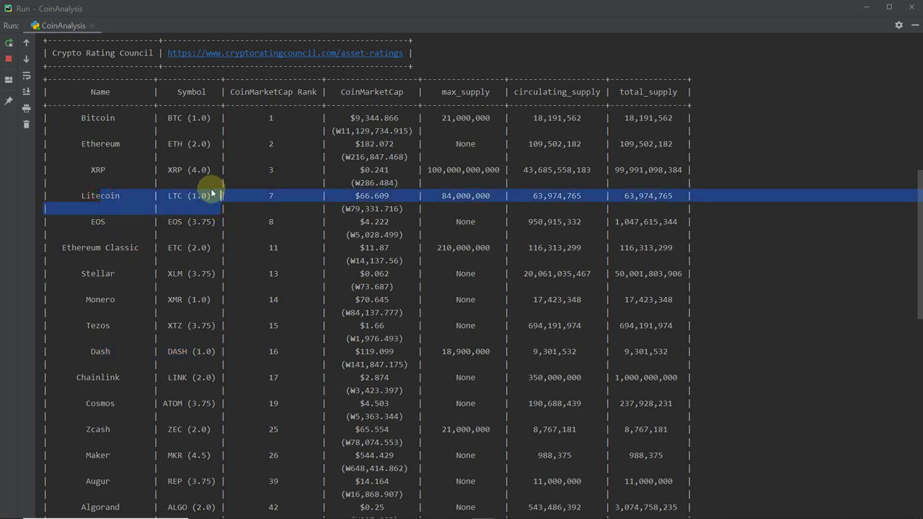
Highlight the names and symbol ratings of Chainlink and Zcash further down the rating table
scroll(285, 281, down, 2)
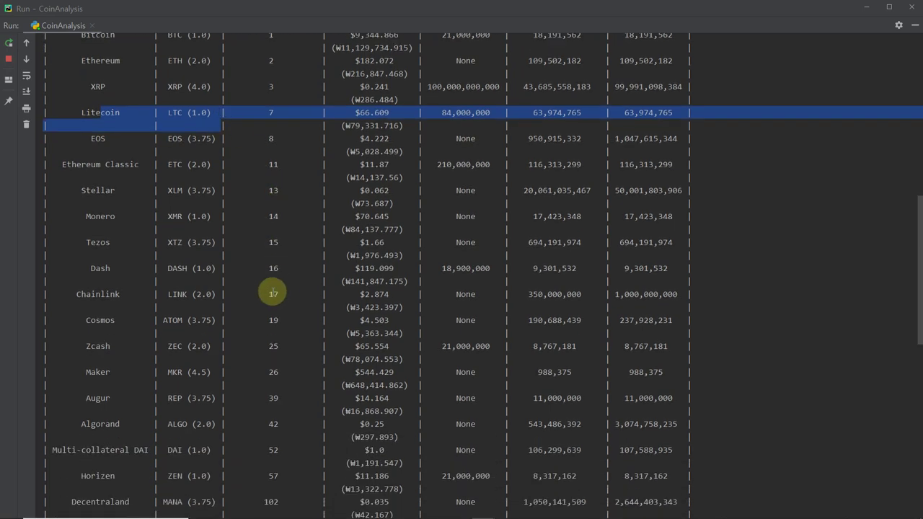
drag(106, 294, 245, 295)
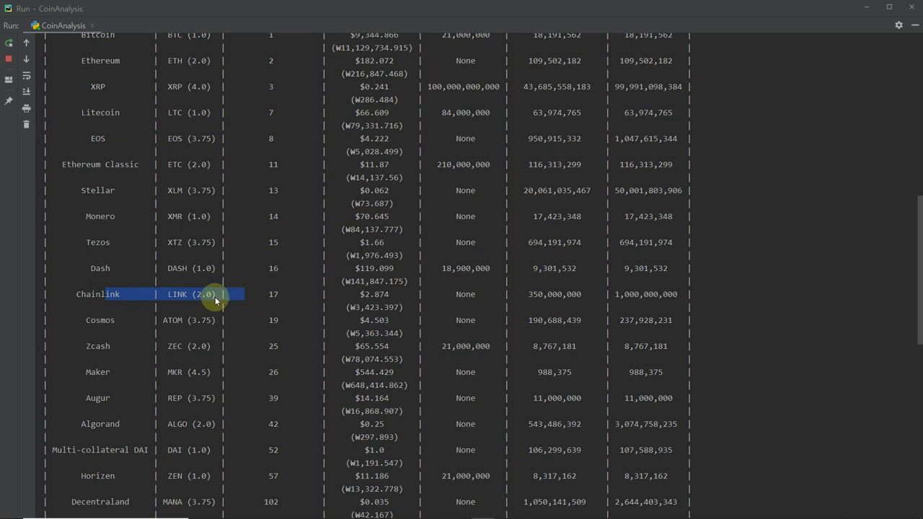
triple_click(205, 352)
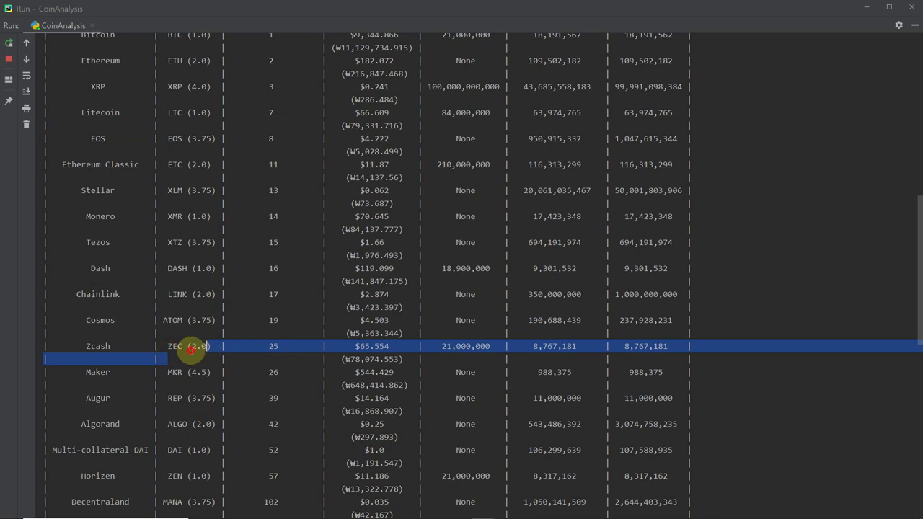
click(192, 349)
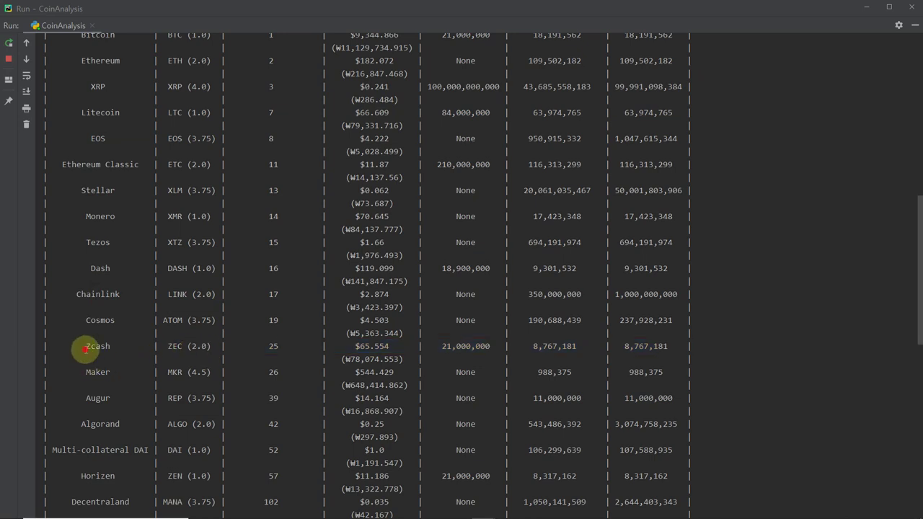
drag(86, 346, 216, 346)
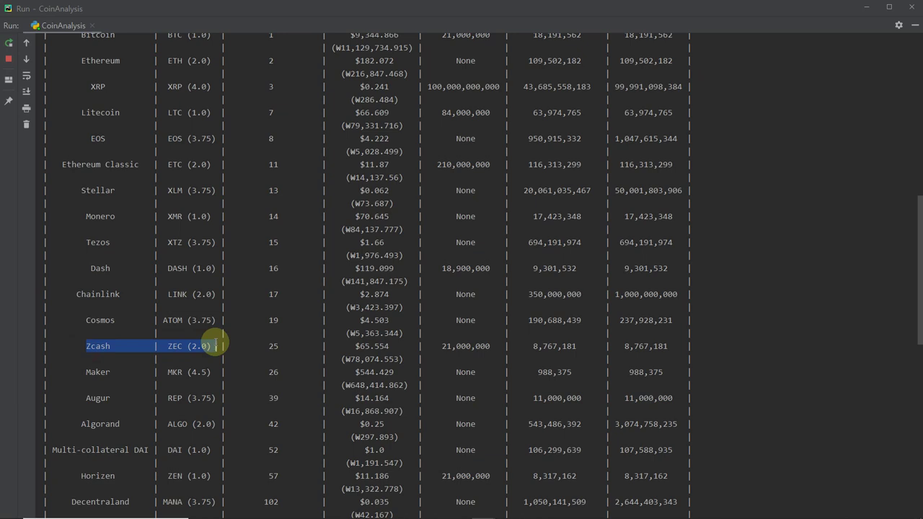
Highlight Algorand's rating, rank and full row of supply figures, and continue to the Horizen row
scroll(216, 346, down, 2)
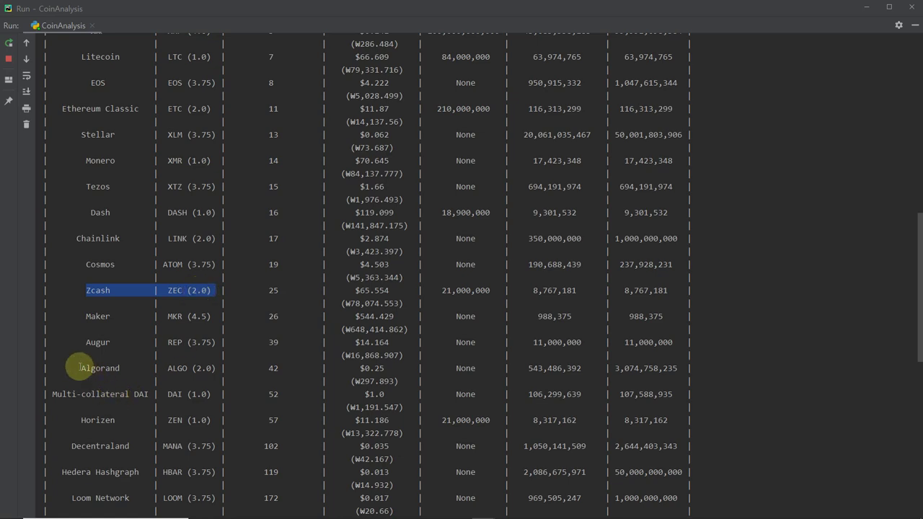
drag(80, 368, 216, 367)
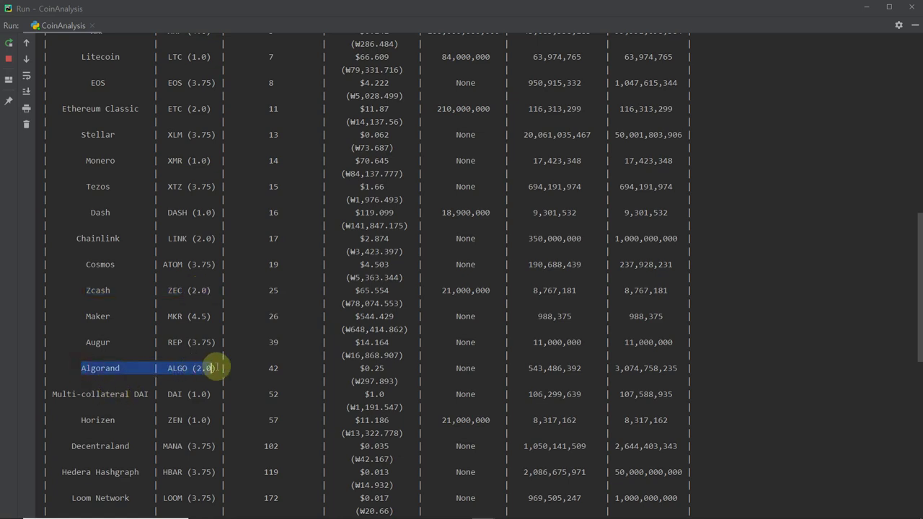
click(283, 368)
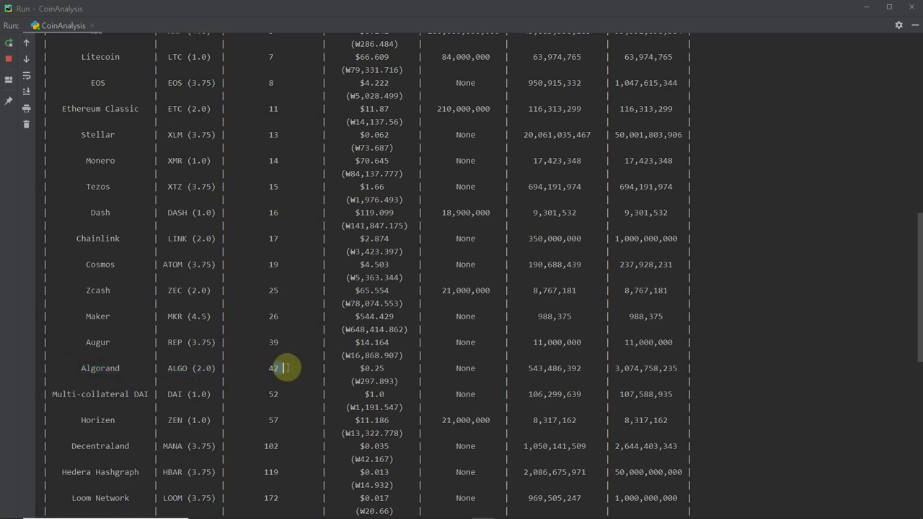
double_click(288, 368)
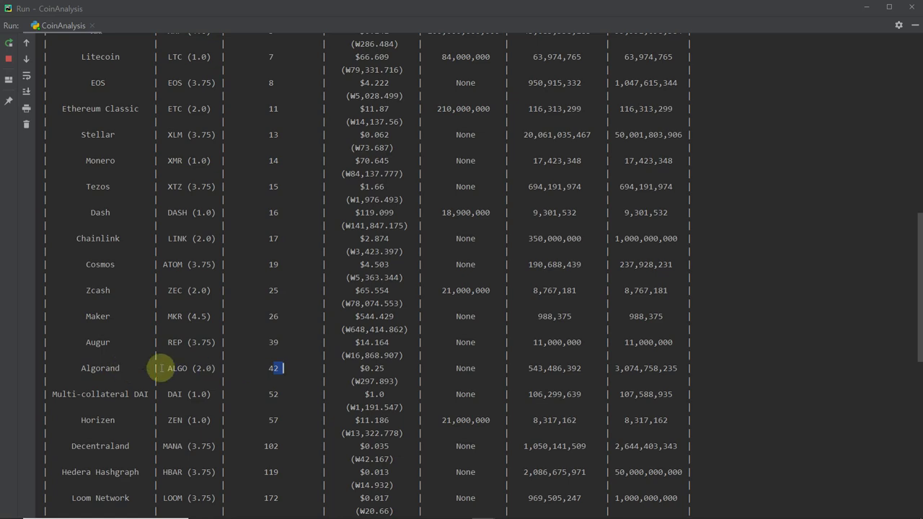
drag(78, 368, 777, 370)
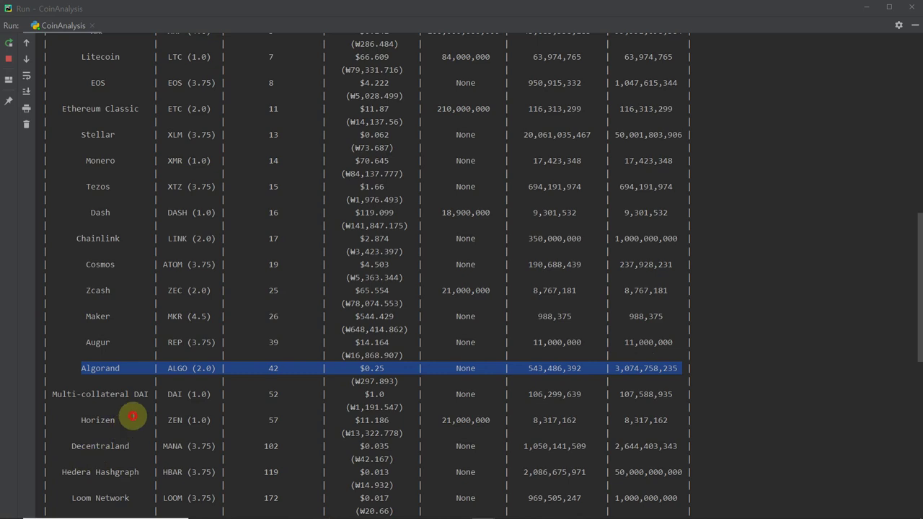
click(134, 418)
scroll(134, 419, down, 1)
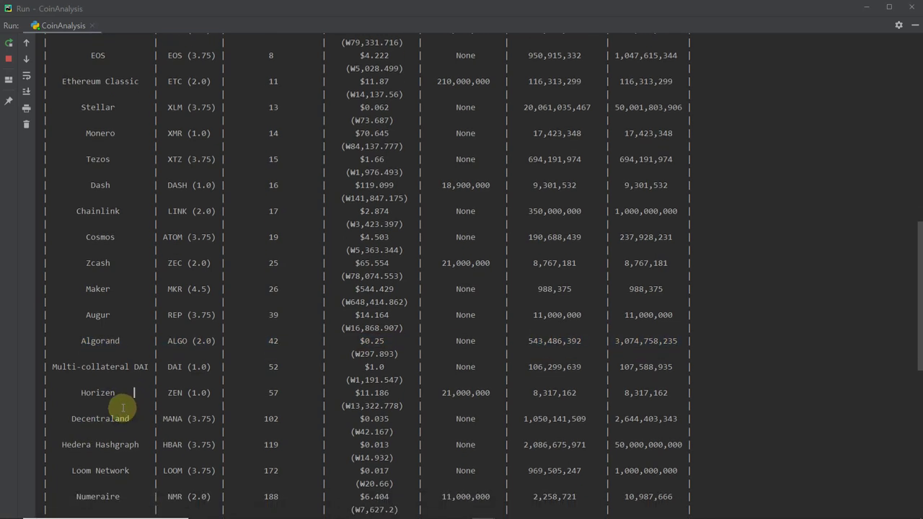
Highlight the CoinMarketCap rank of Multi-collateral DAI and Horizen's name, symbol rating and rank in the rating table
drag(168, 367, 205, 369)
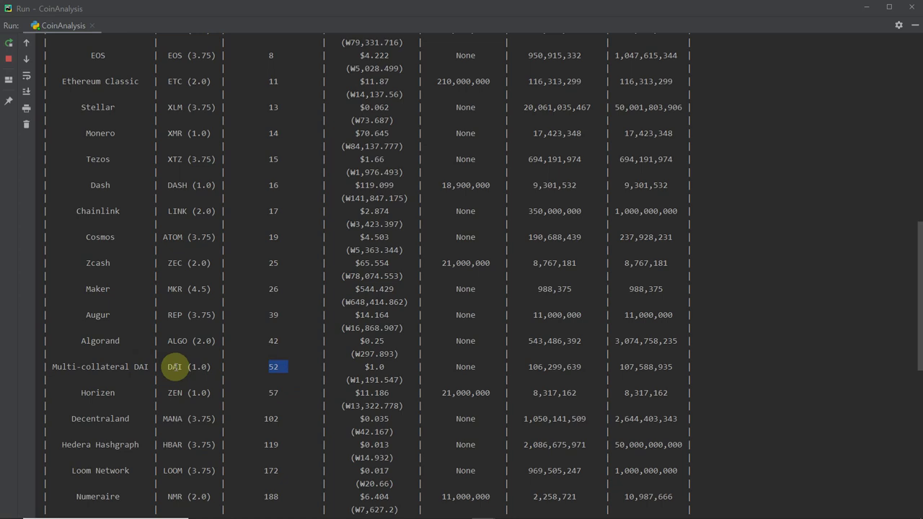
scroll(180, 366, down, 2)
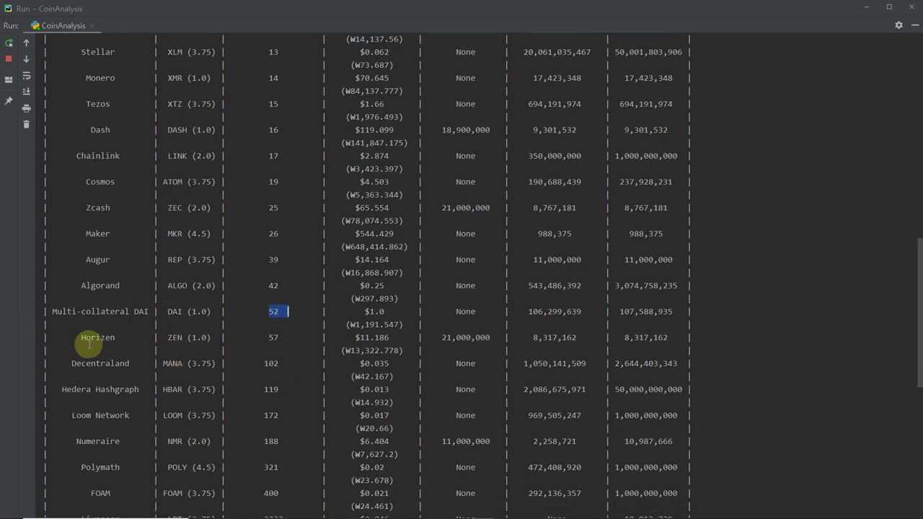
drag(80, 337, 287, 337)
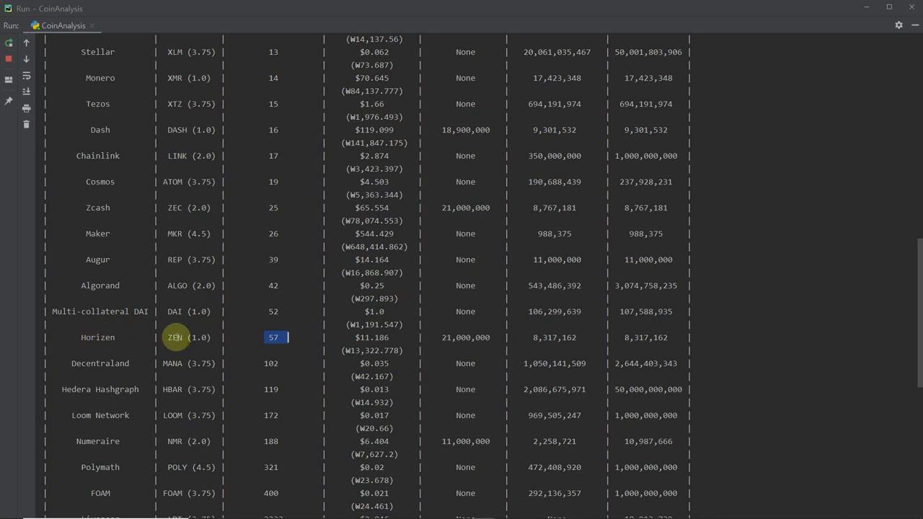
drag(76, 337, 301, 341)
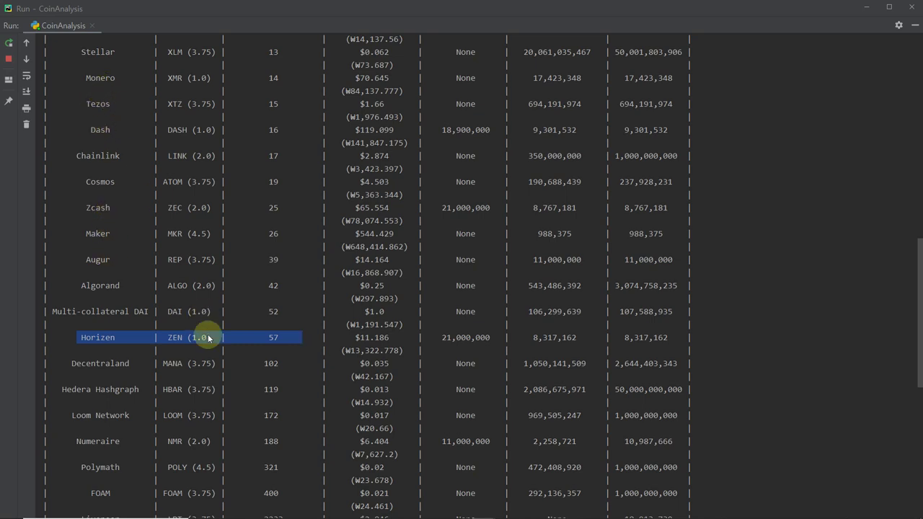
Highlight Numeraire's full row, from its name and rating through its supply figures, near the end of the table
scroll(208, 334, down, 1)
scroll(208, 334, down, 1)
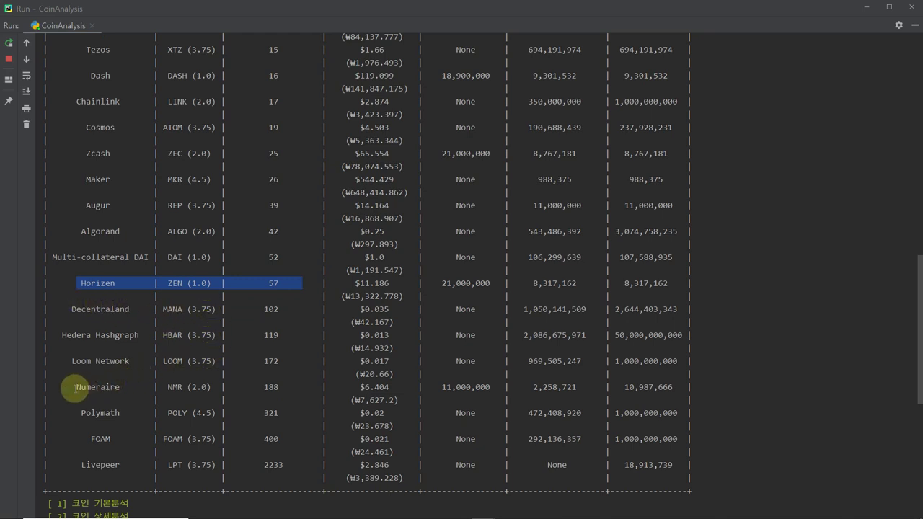
drag(75, 388, 674, 387)
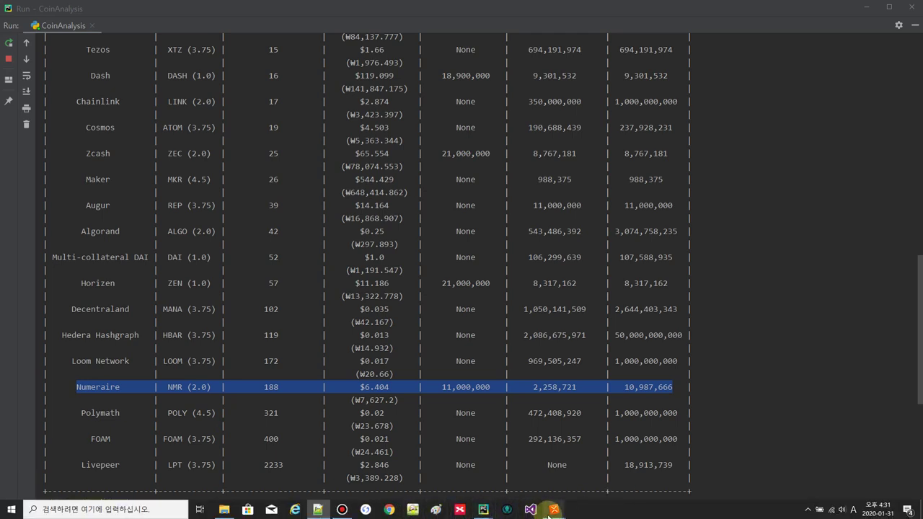
Switch to Chrome and search Google for "translate"
click(387, 511)
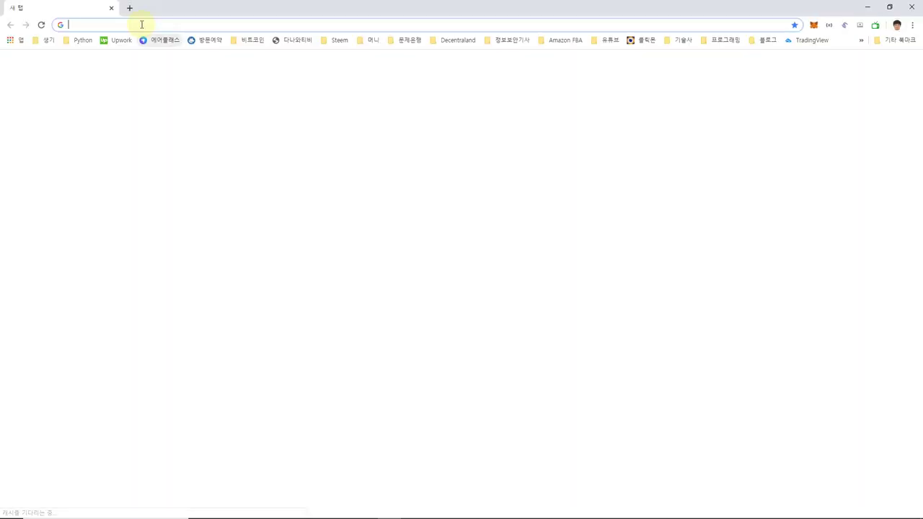
text(t)
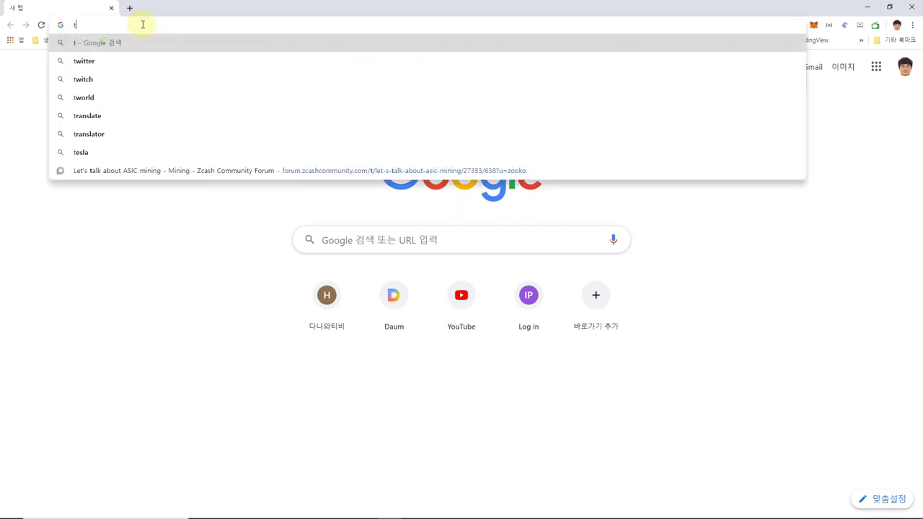
text(ran)
key(Return)
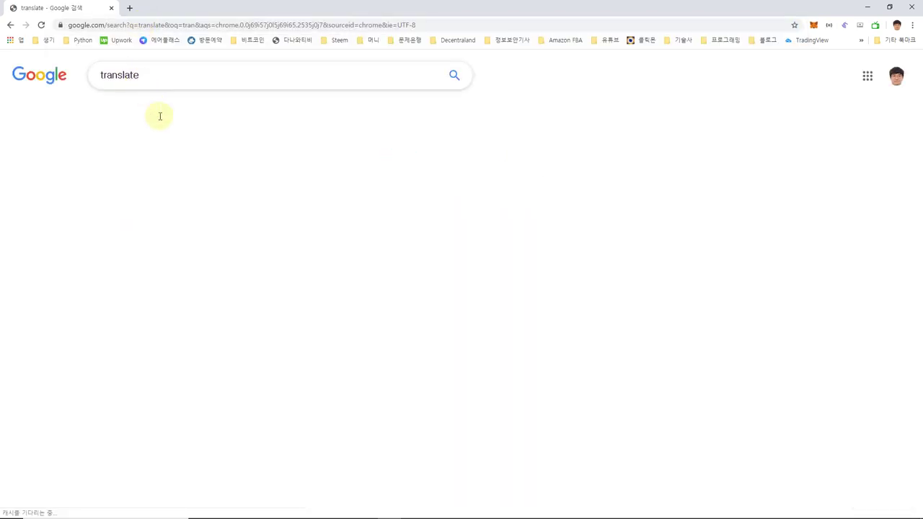
Translate "Numeraire" from English to Korean, listen to the Korean and English pronunciations, and return to the CoinAnalysis console
click(163, 202)
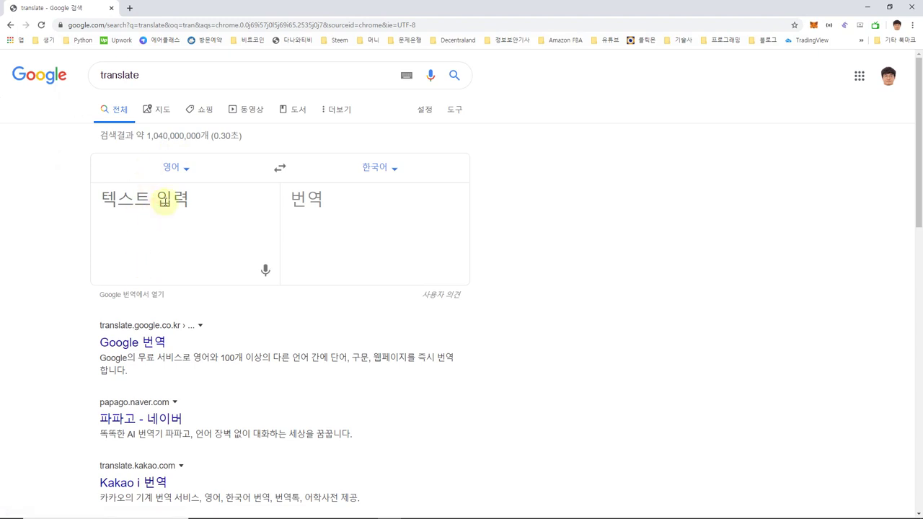
text(Numeraire)
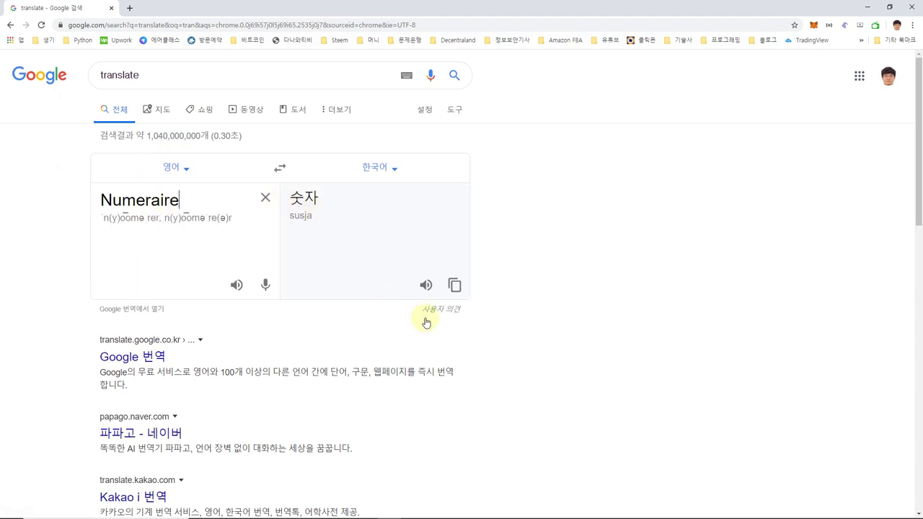
click(425, 286)
click(228, 286)
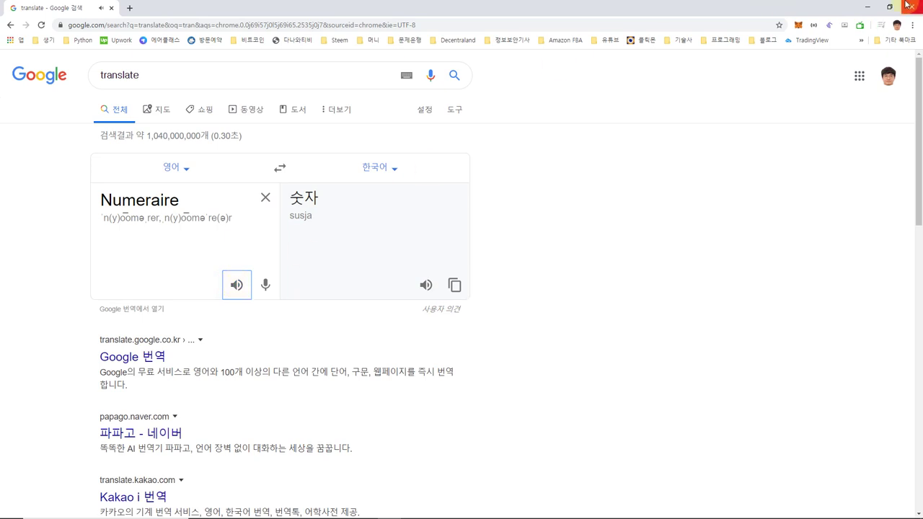
click(869, 9)
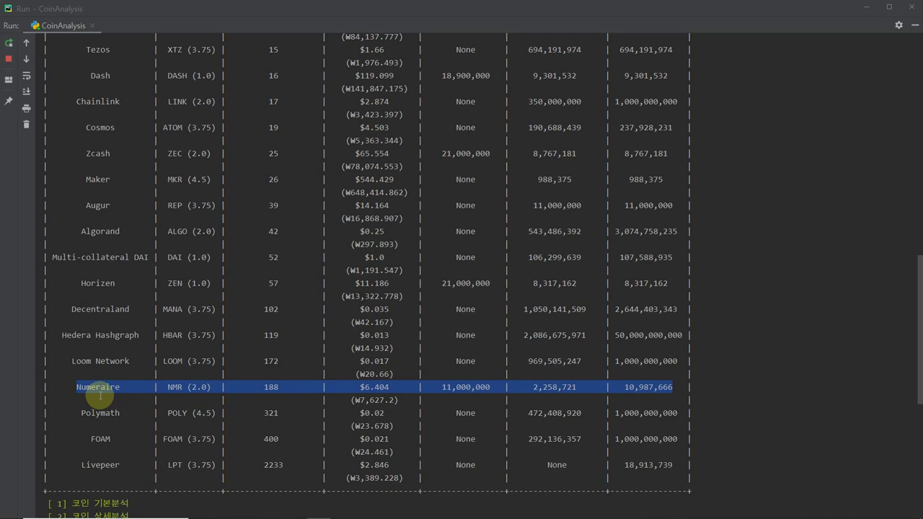
Run option 3 (FCAS Scores) from the console menu and open the FCAS Scores web page it lists
scroll(99, 396, up, 6)
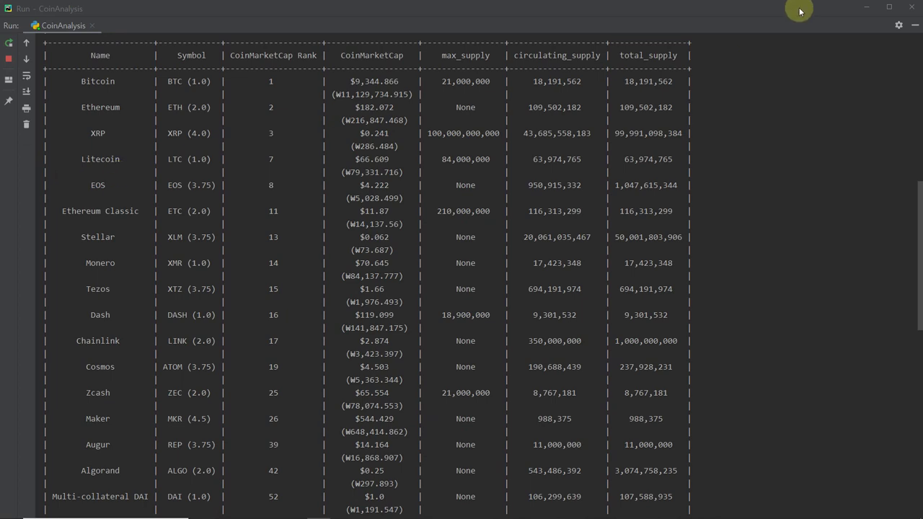
scroll(653, 262, up, 8)
scroll(655, 262, up, 4)
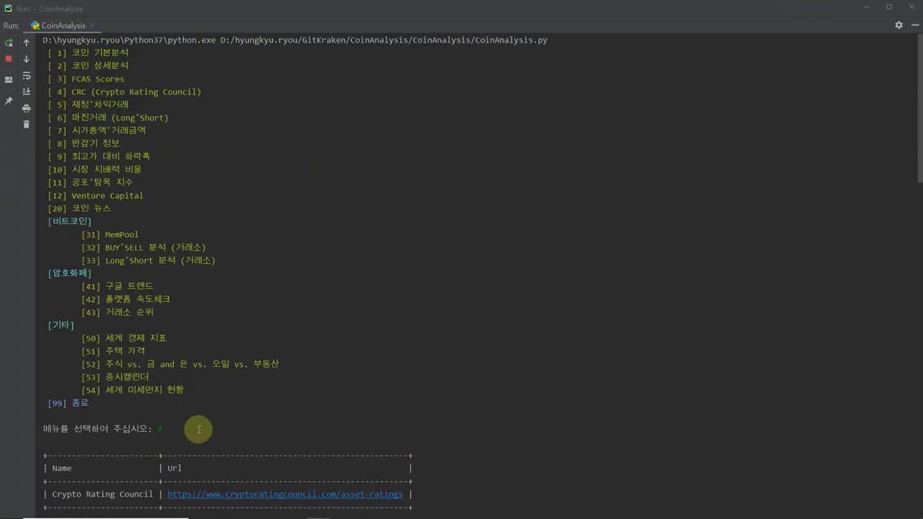
scroll(226, 389, down, 6)
scroll(225, 390, down, 20)
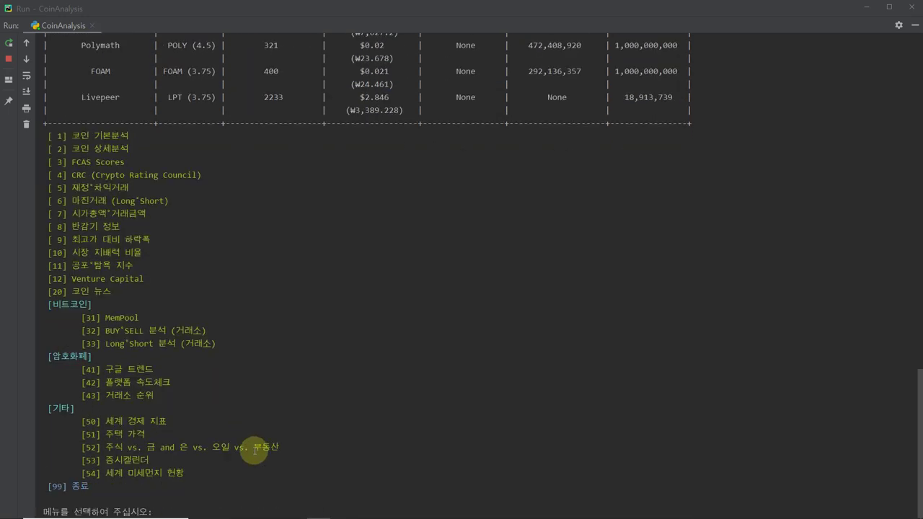
text(3)
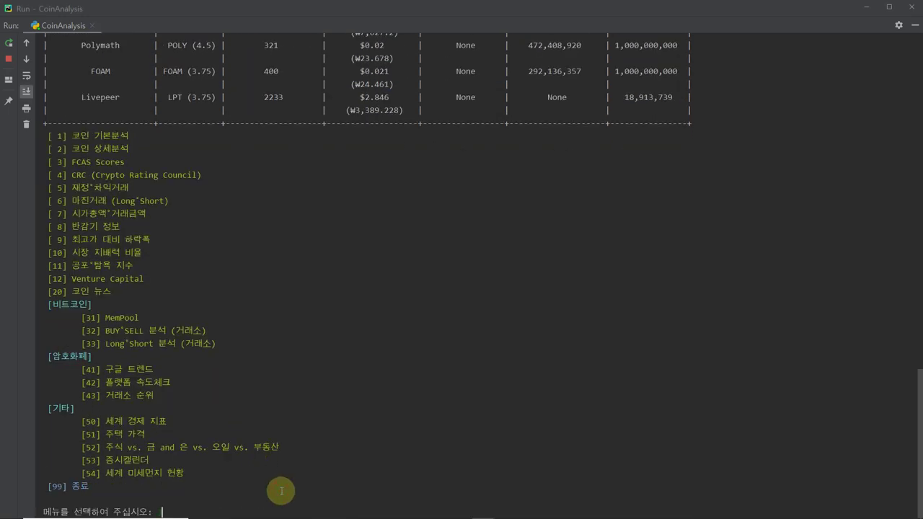
key(Return)
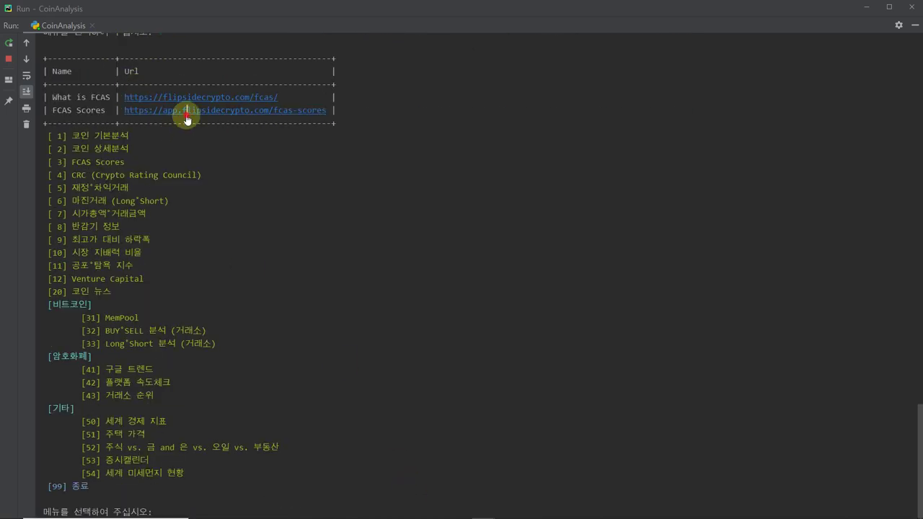
click(187, 110)
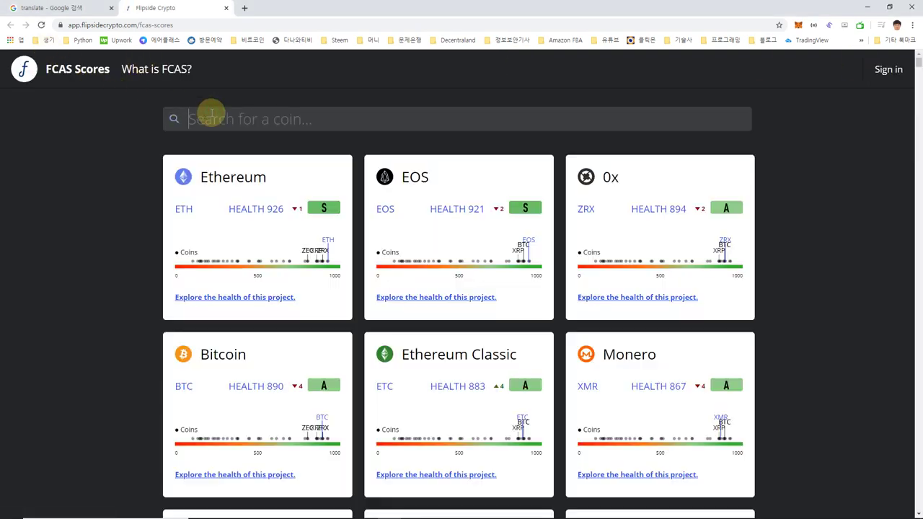
Look up Numeraire and Algorand in the FCAS coin search, and return to the CoinAnalysis console
text(Numeraire)
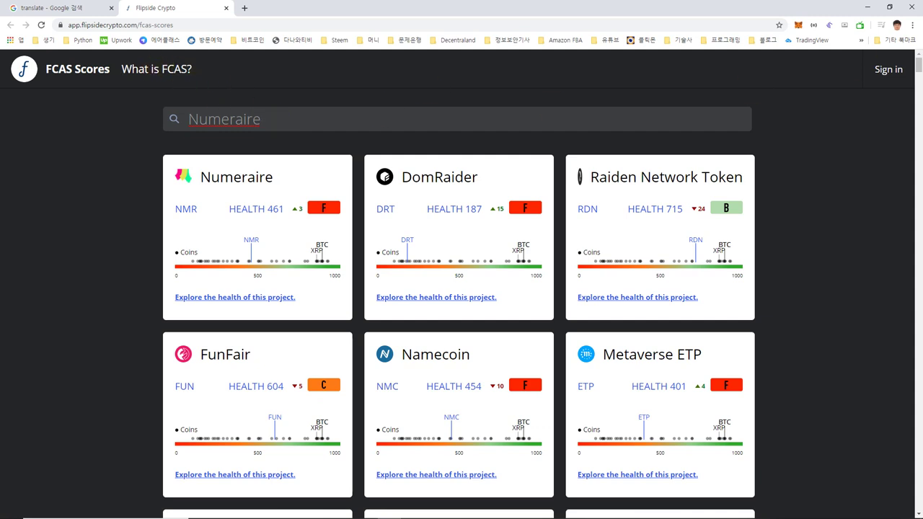
click(298, 117)
drag(298, 117, 127, 116)
text(Algorand)
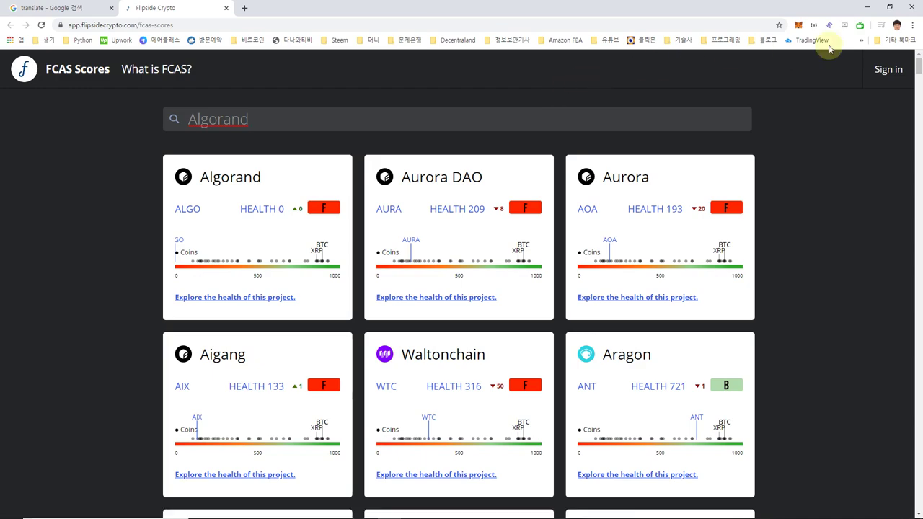
click(869, 7)
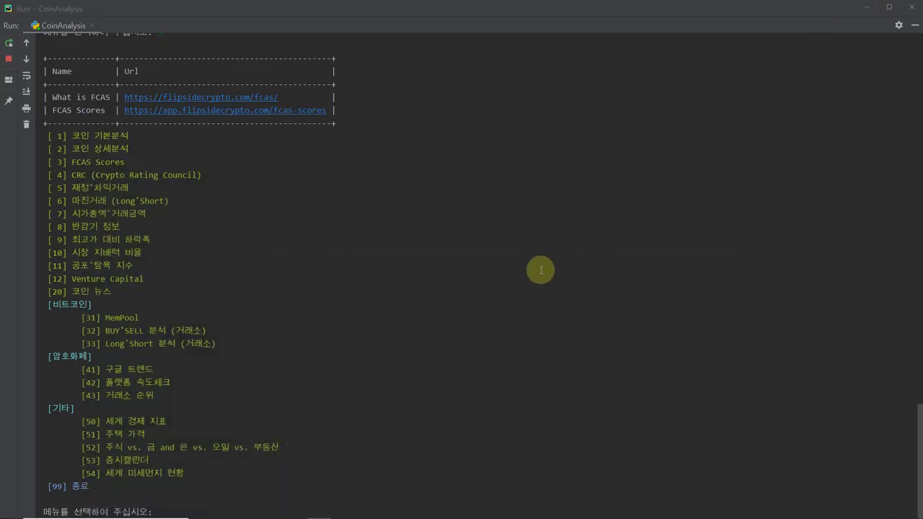
Switch to the FCAS (Fundamental Crypto Asset Score) mind map in XMind and view its upper branches
mouse_move(554, 511)
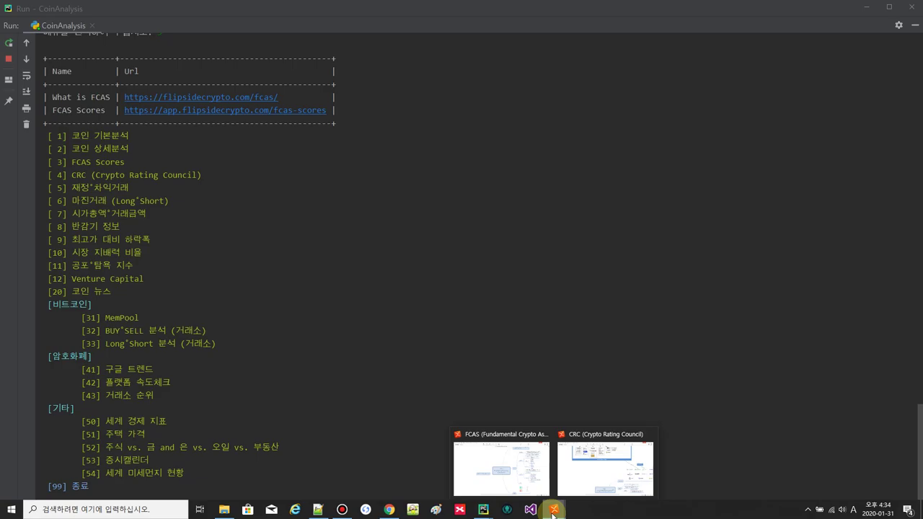
click(511, 479)
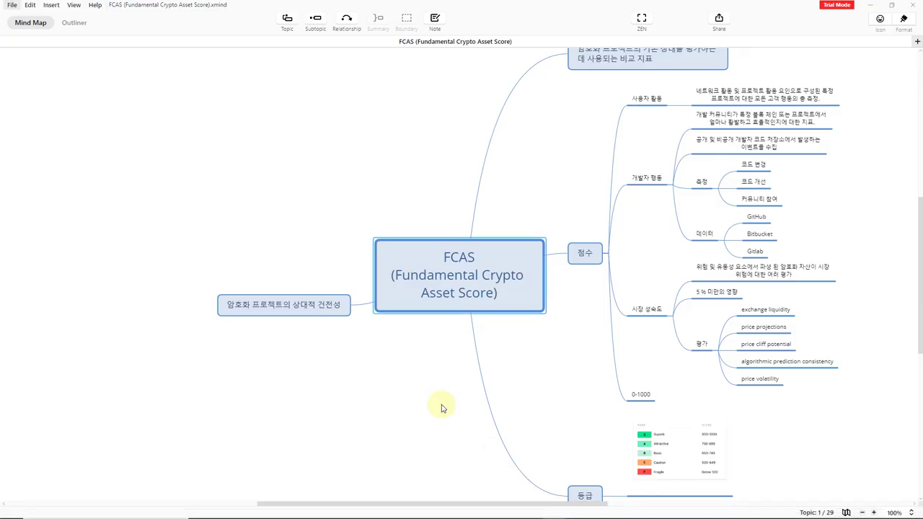
scroll(442, 408, up, 1)
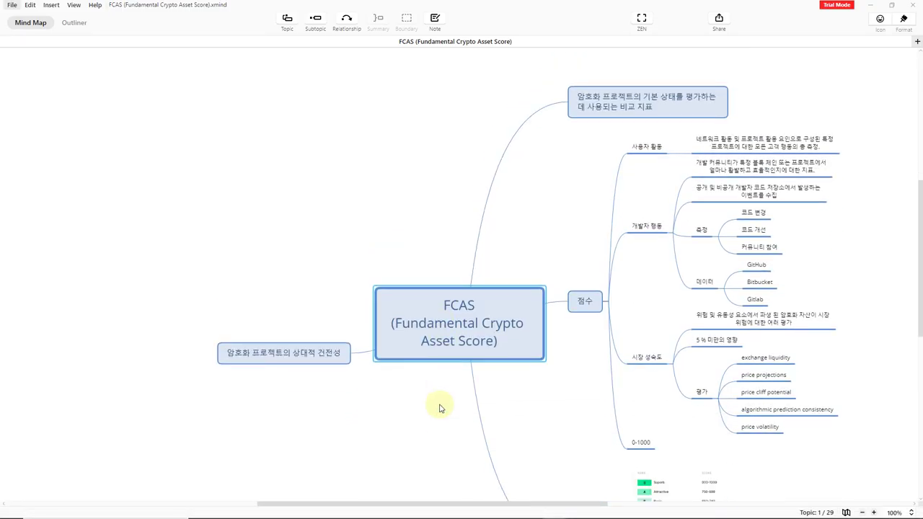
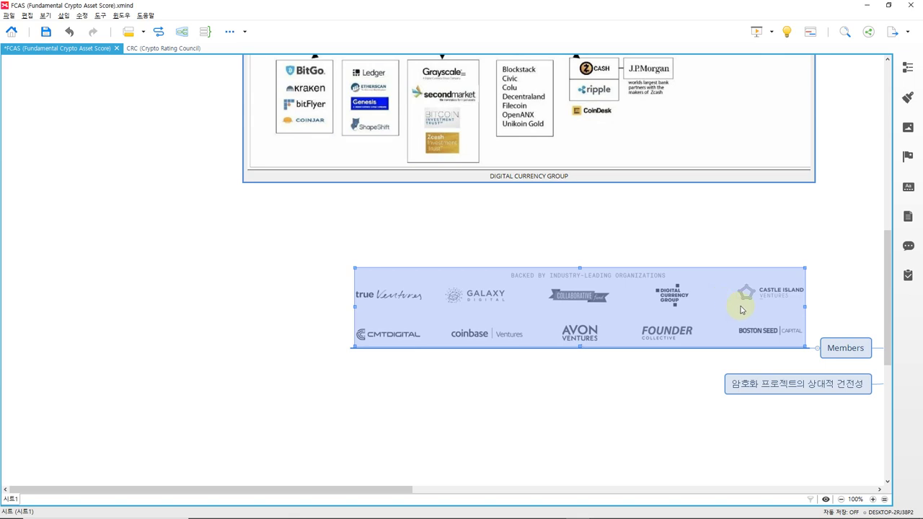
Examine the backers in the Members image, including Digital Currency Group, Coinbase Ventures and Founder Collective, and compare them with the Digital Currency Group diagram
click(710, 364)
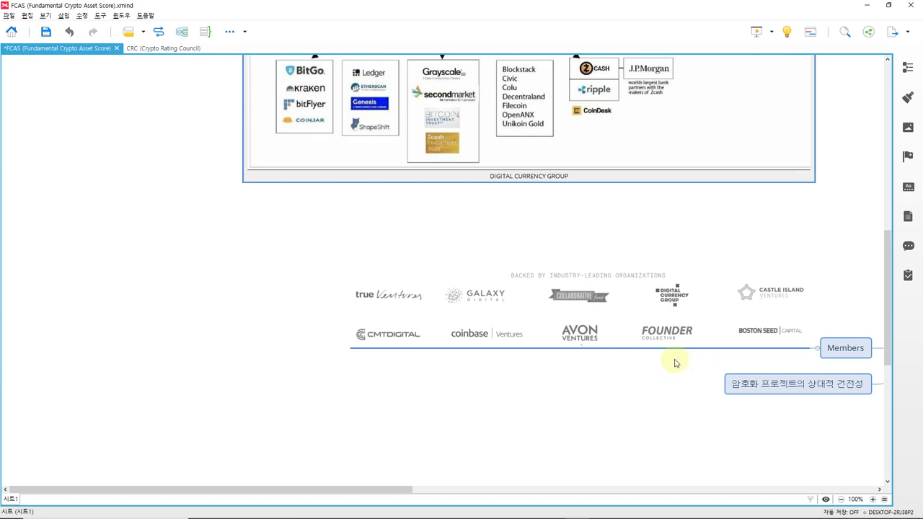
click(700, 324)
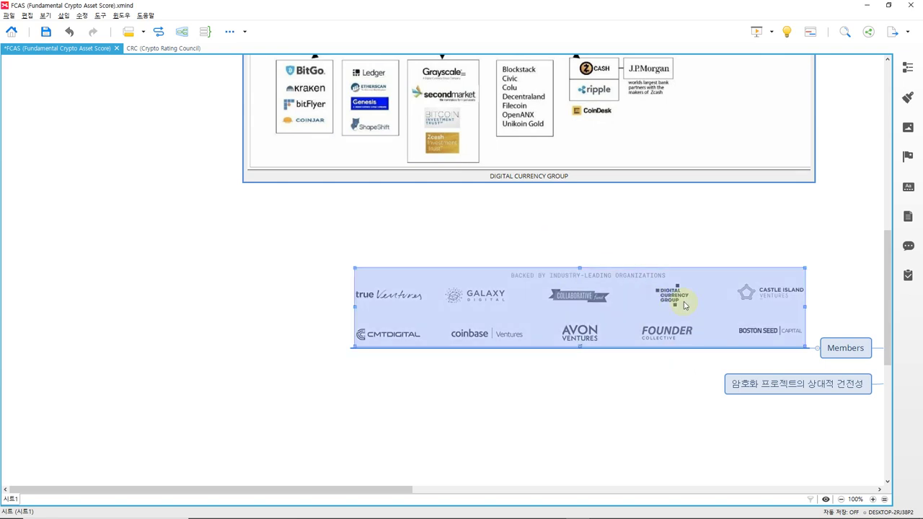
click(613, 95)
click(678, 302)
click(392, 357)
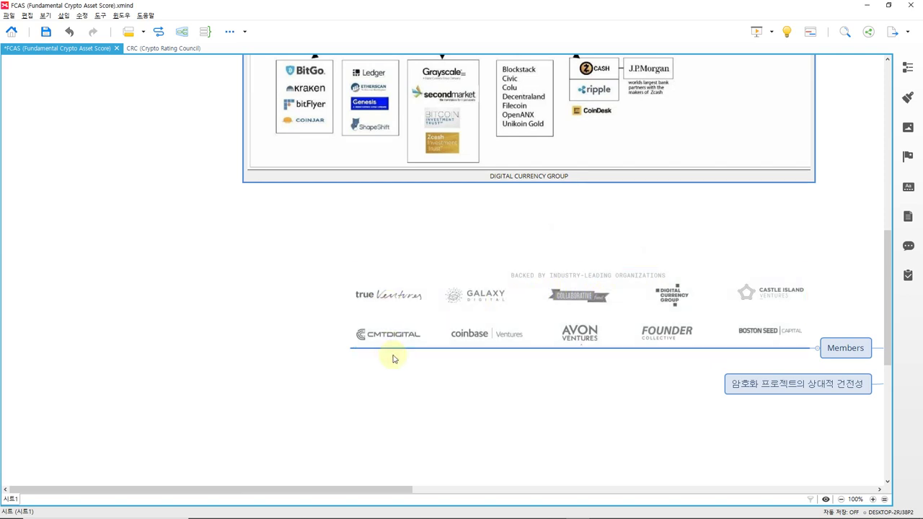
click(474, 332)
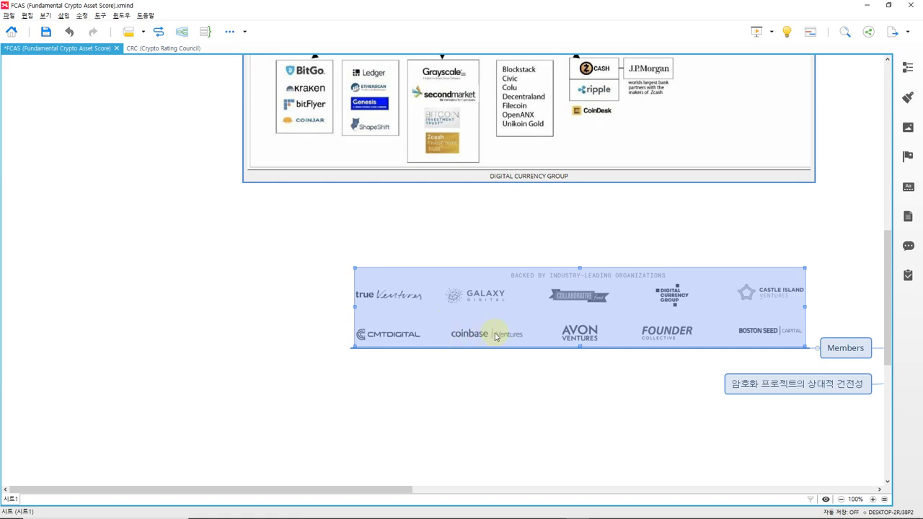
click(715, 353)
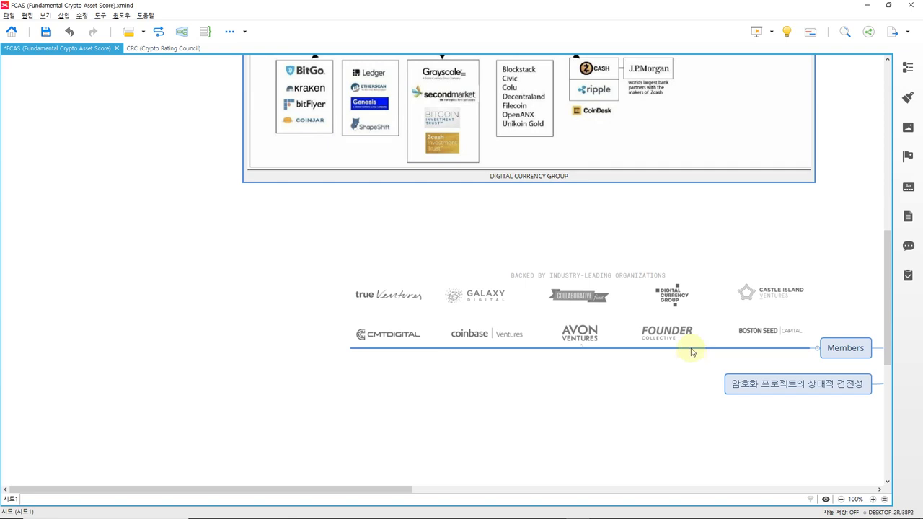
click(686, 340)
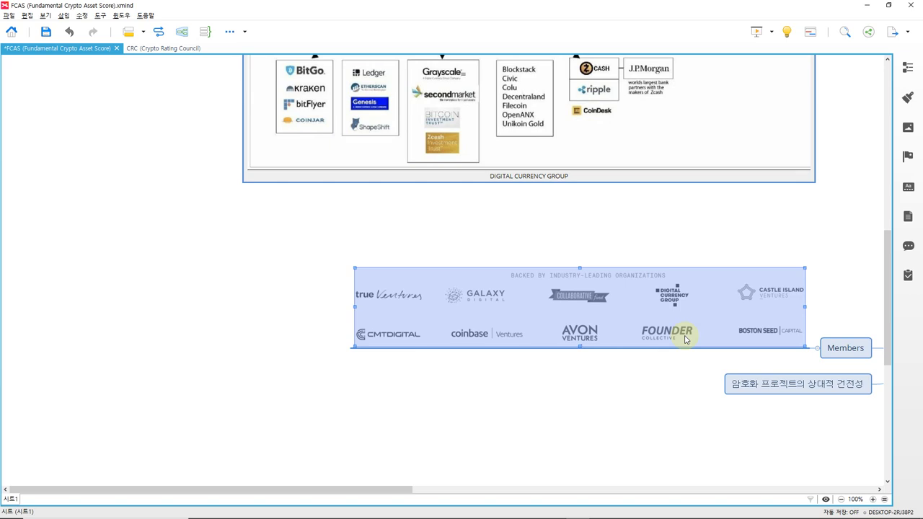
click(548, 447)
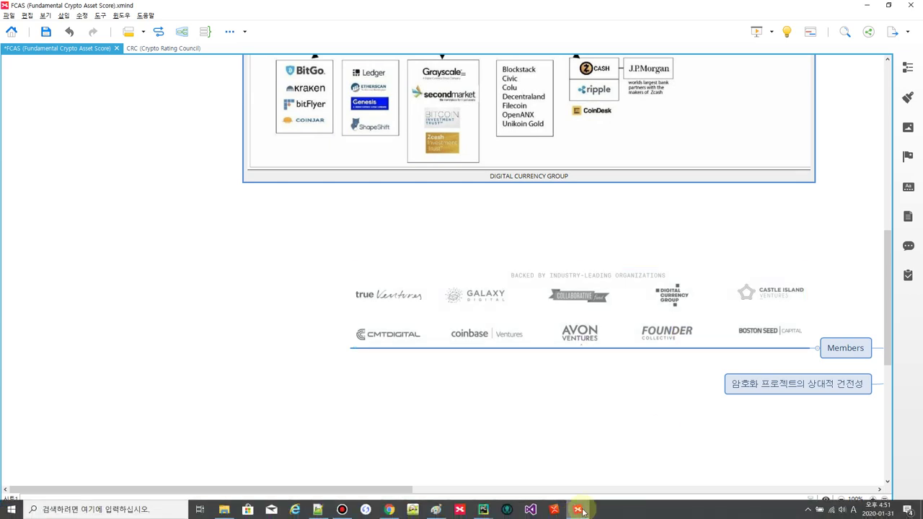
Switch to the Flipside Crypto website in Chrome and open its FCAS ratings page
mouse_move(483, 509)
click(531, 462)
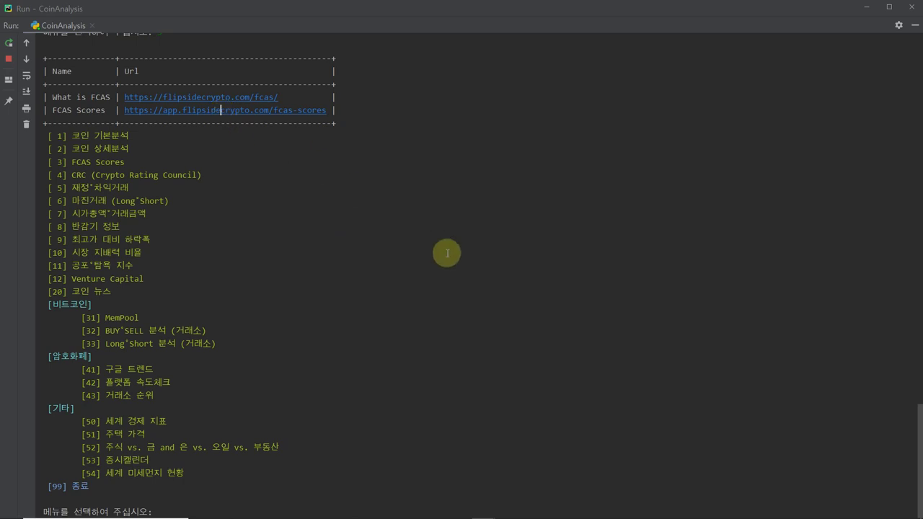
key(alt+Tab)
key(alt+Tab)
key(alt+Tab)
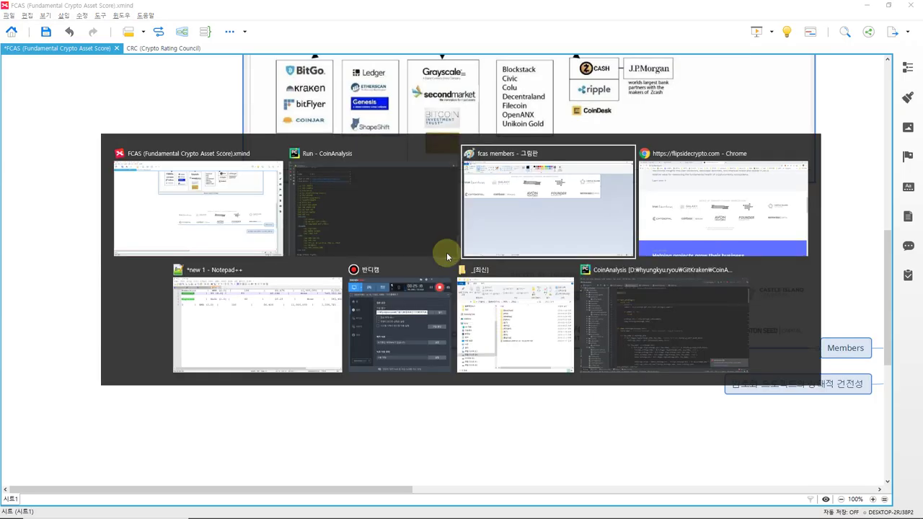
scroll(288, 184, up, 1)
scroll(289, 182, up, 10)
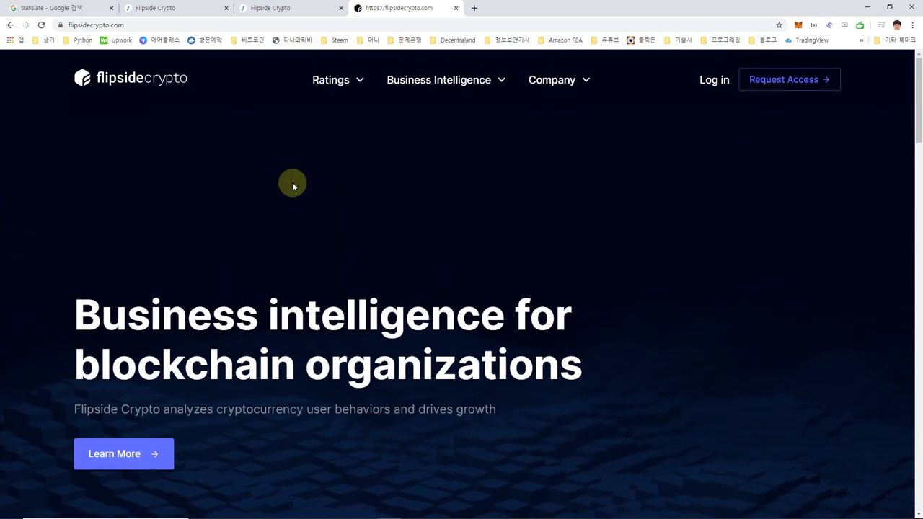
click(322, 85)
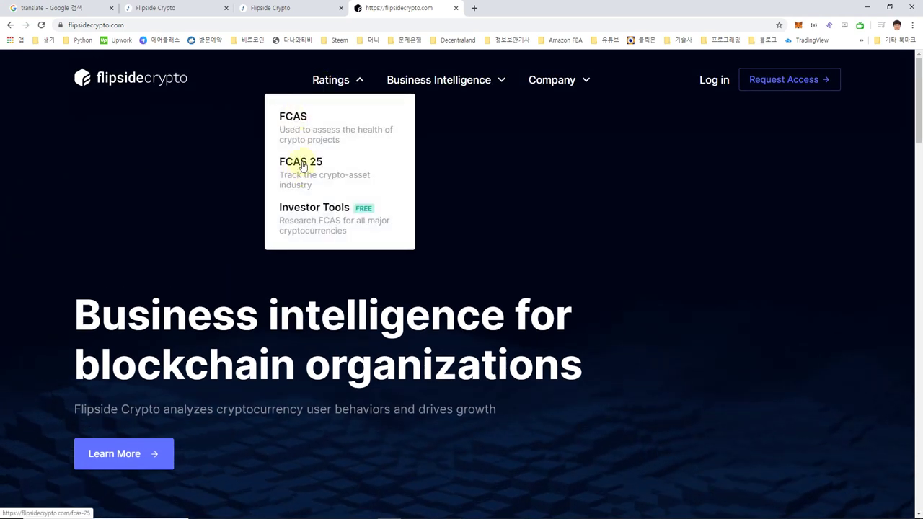
click(308, 115)
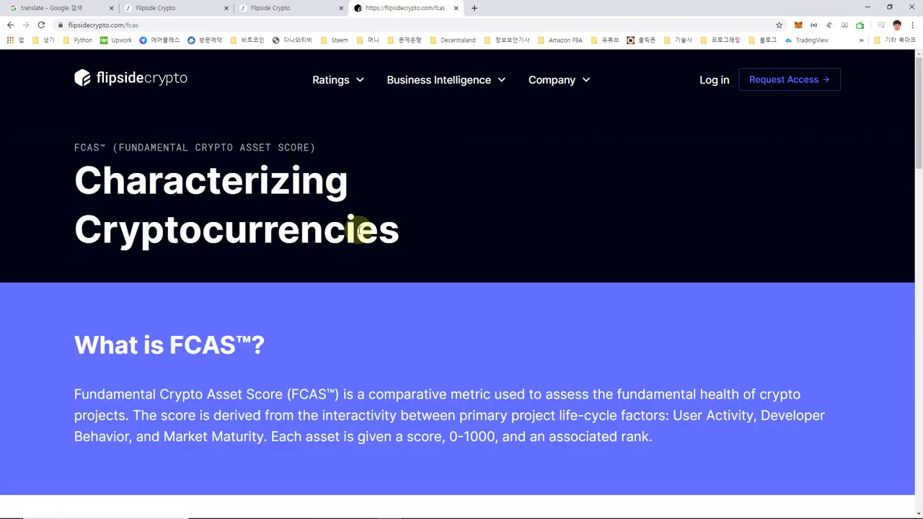
Examine the FCAS definition and rating scale, and check the site's Business Intelligence offerings
scroll(359, 231, down, 4)
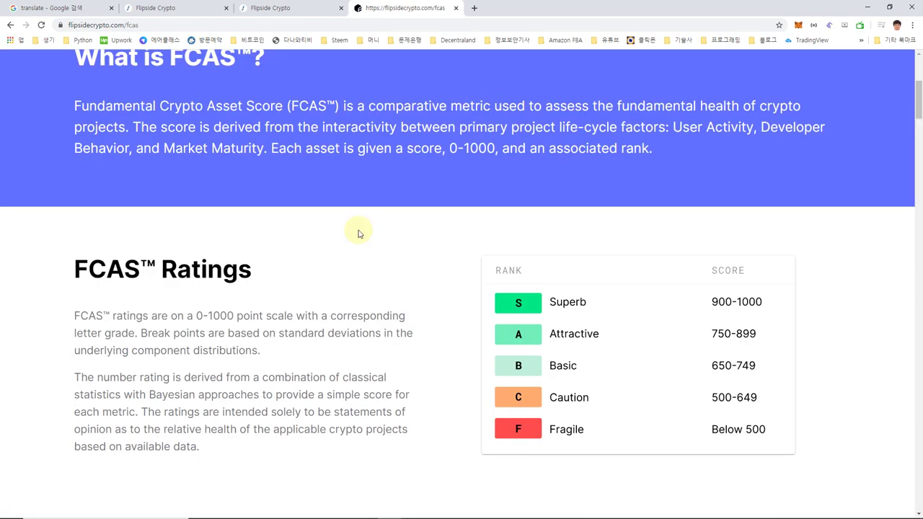
scroll(359, 232, down, 1)
scroll(353, 202, up, 5)
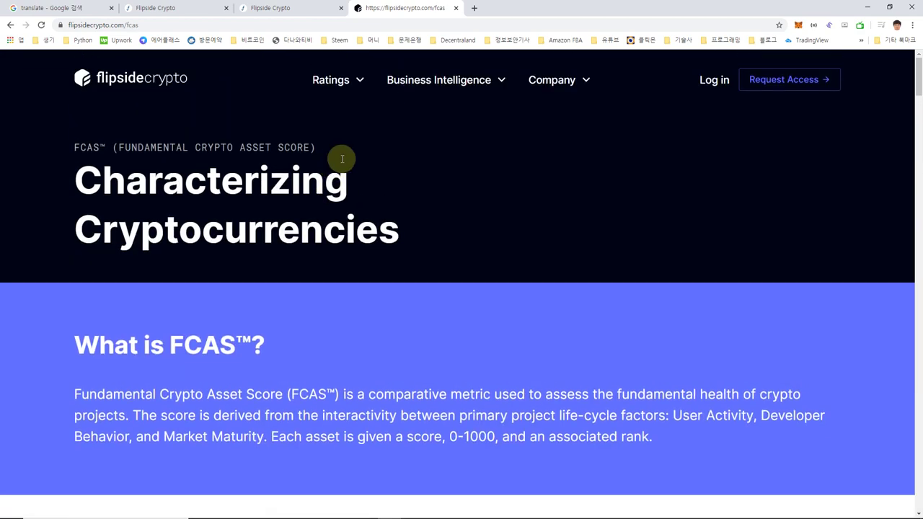
mouse_move(406, 79)
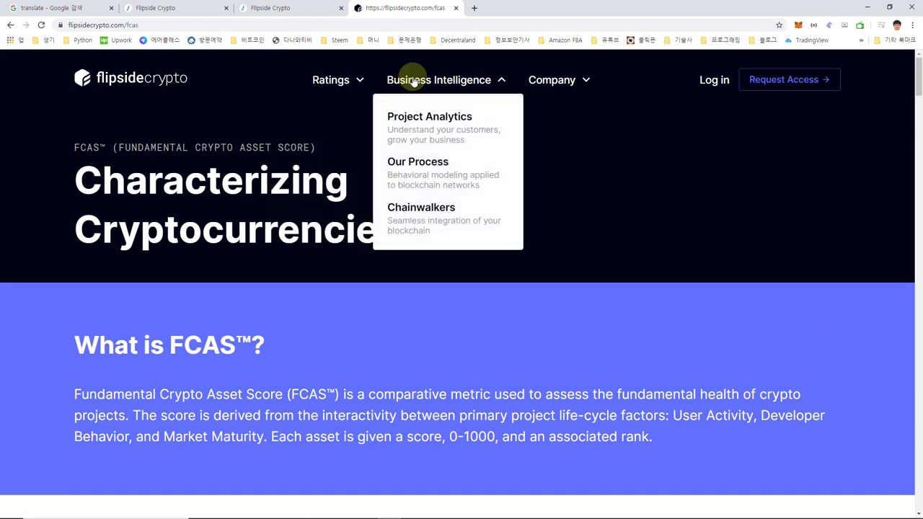
Switch to the unfiltered FCAS Scores page and examine the coins' health scores and grades from Ethereum down to the C-rated coins
click(282, 8)
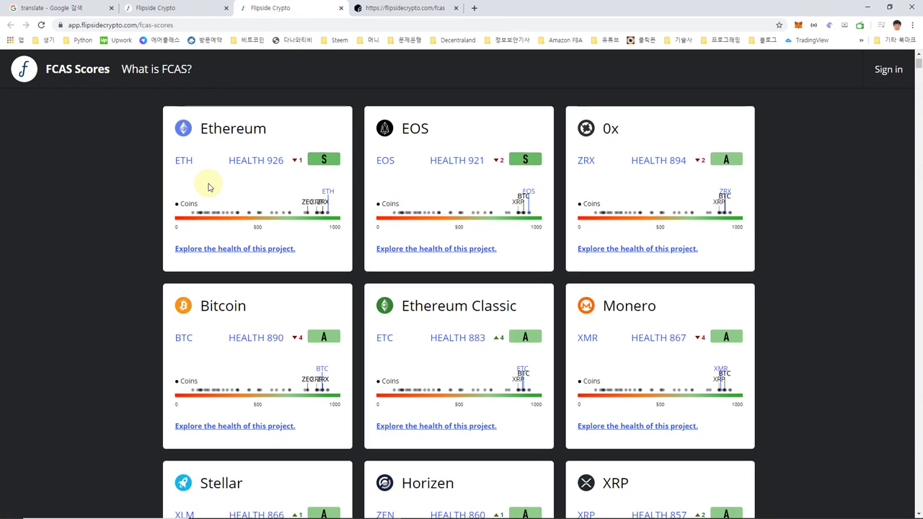
scroll(209, 186, down, 12)
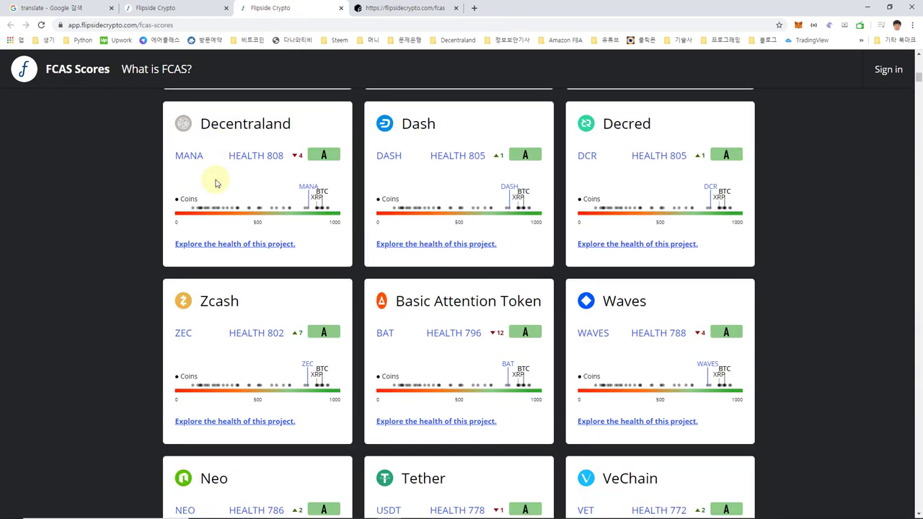
scroll(215, 184, down, 20)
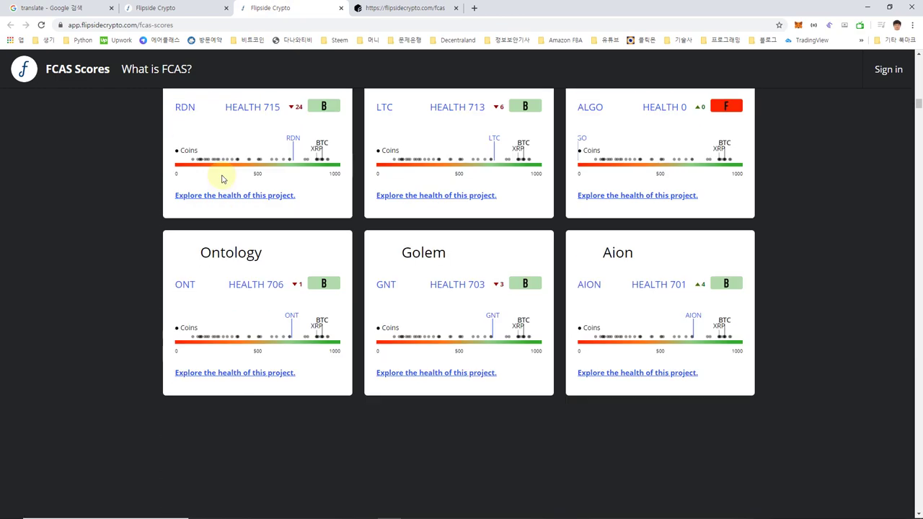
scroll(222, 178, down, 15)
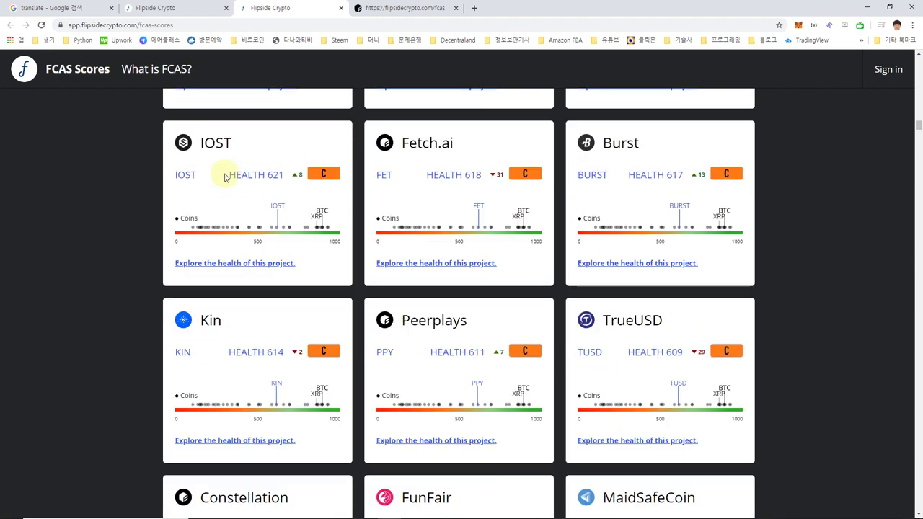
scroll(224, 178, down, 6)
scroll(227, 175, down, 10)
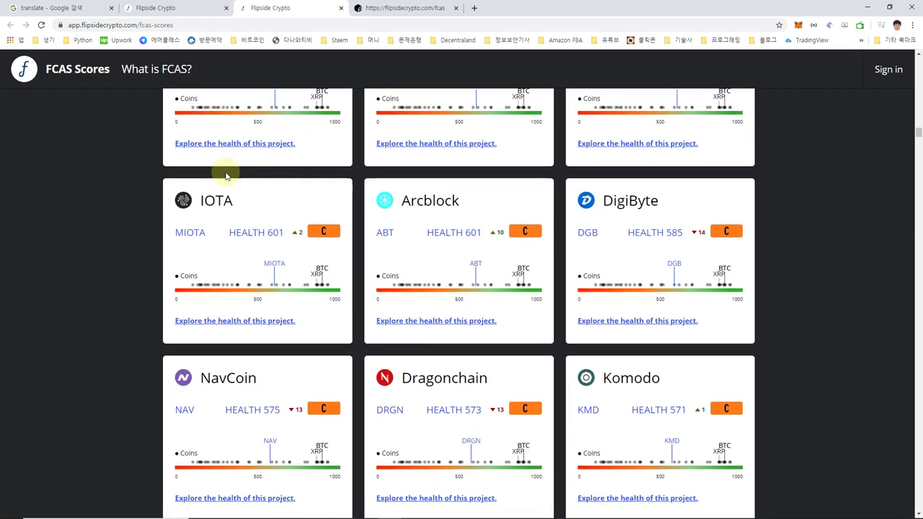
scroll(233, 173, up, 15)
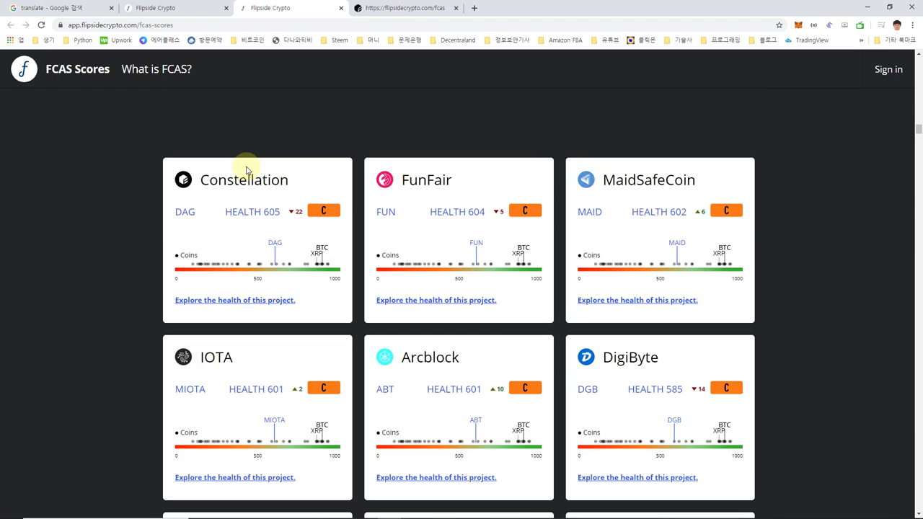
scroll(252, 167, up, 15)
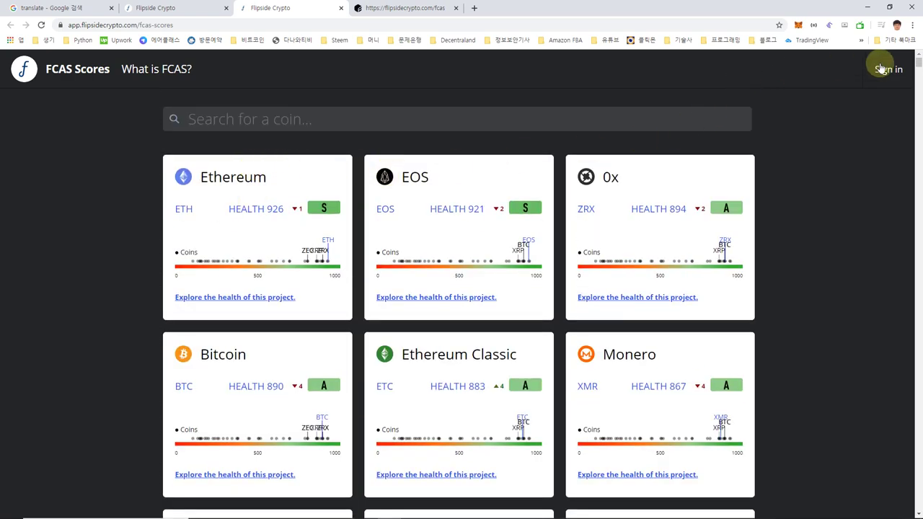
scroll(882, 150, down, 9)
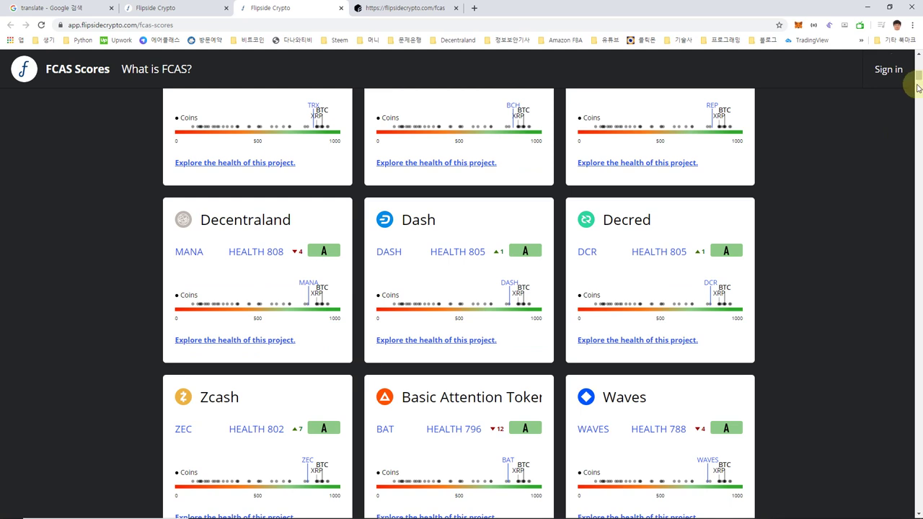
Try to sign in to Flipside Analytics from the FCAS Scores page, and repeat the attempt by continuing to login
click(881, 75)
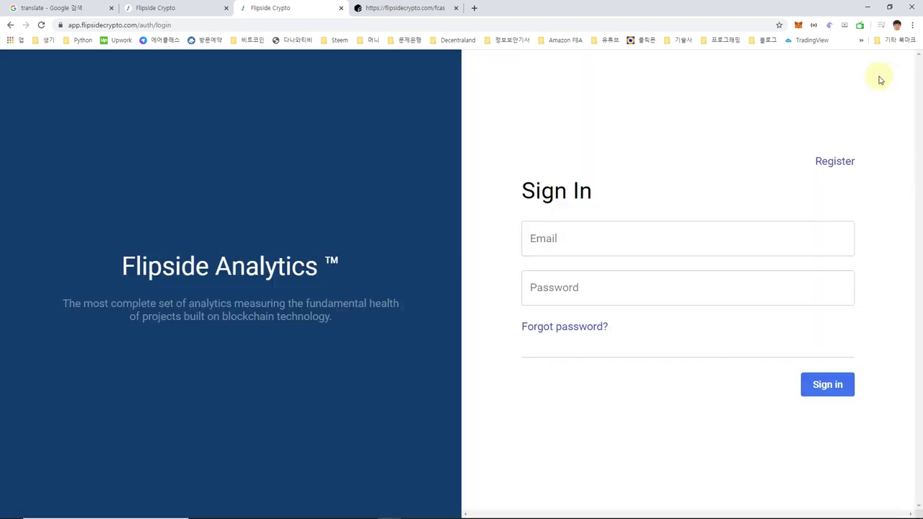
click(828, 385)
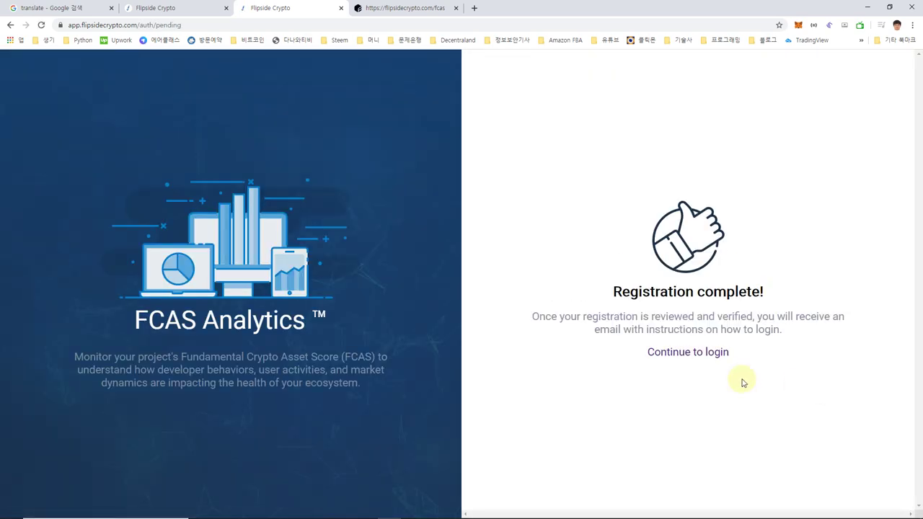
click(689, 354)
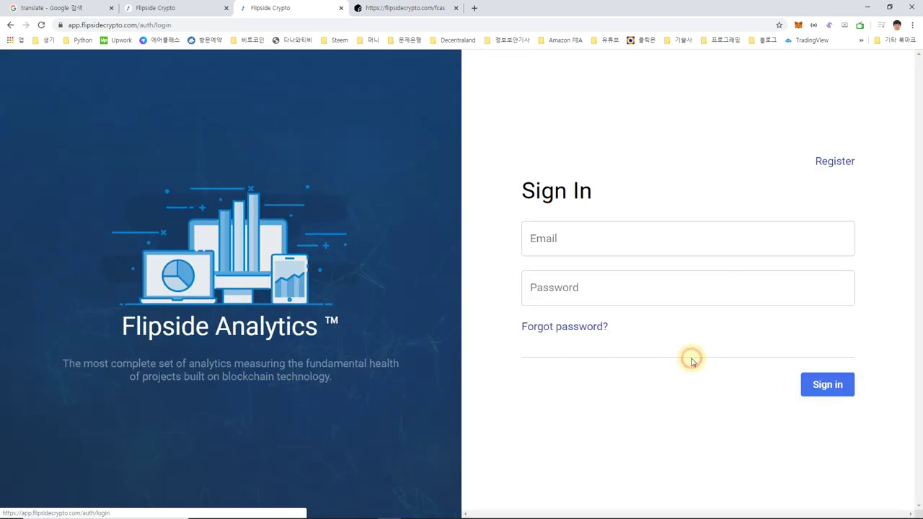
click(846, 386)
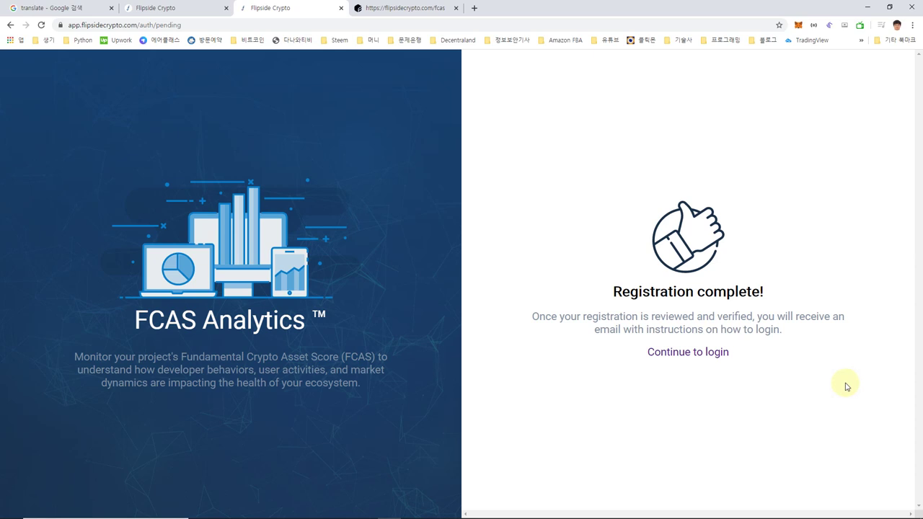
Return to the FCAS Scores page filtered for Algorand and look through the health scores and grades of the listed coins
click(179, 6)
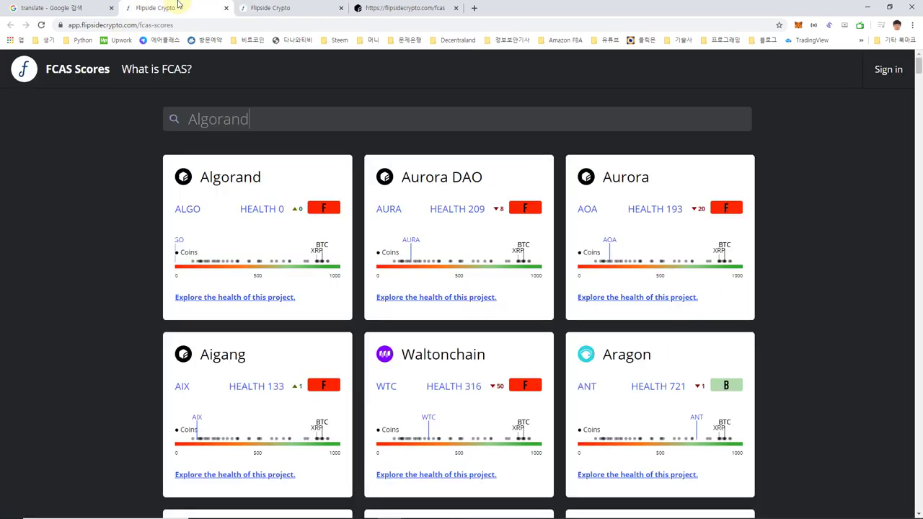
scroll(547, 336, down, 6)
scroll(546, 336, down, 4)
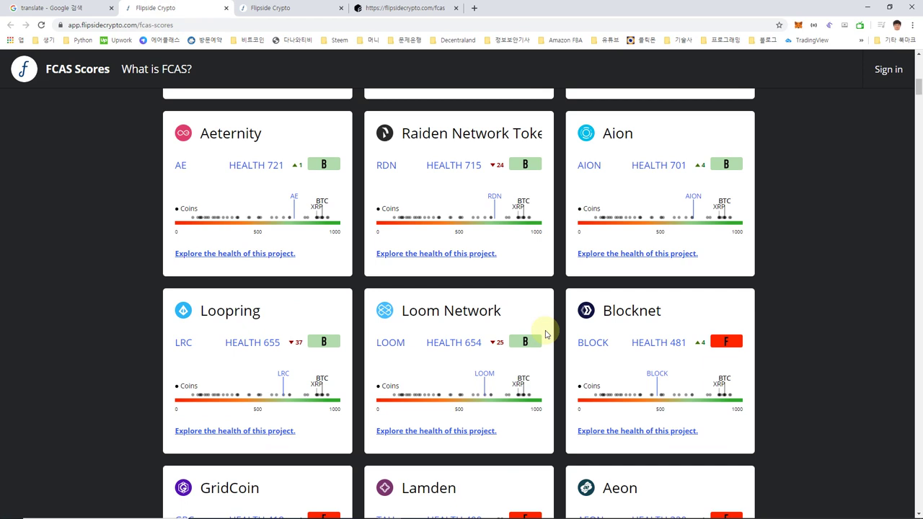
scroll(547, 336, down, 15)
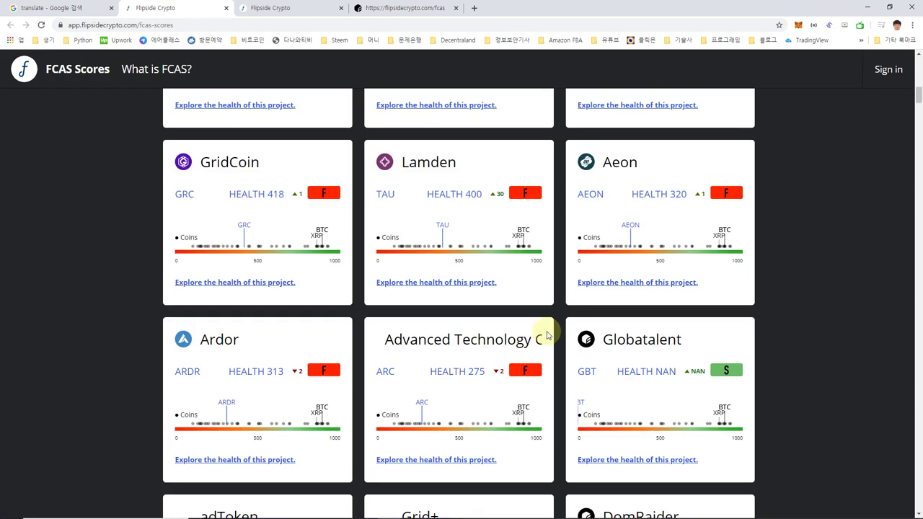
scroll(549, 336, down, 13)
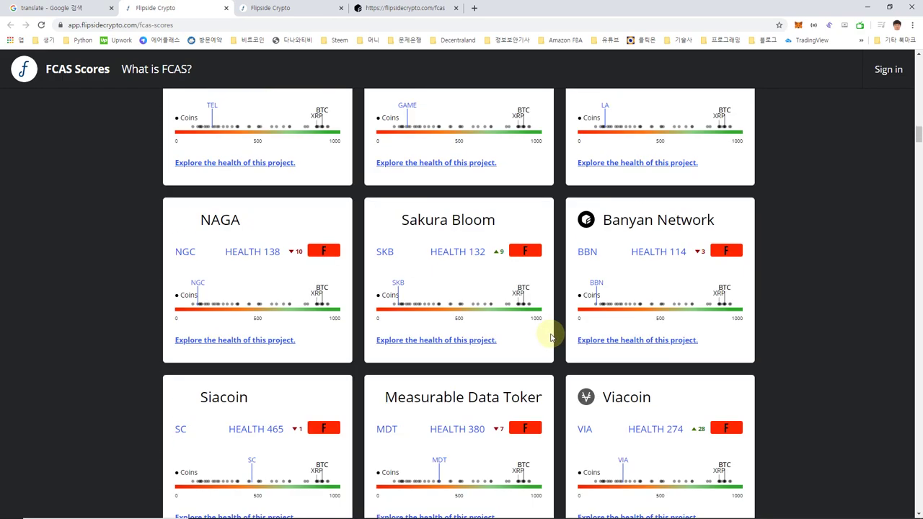
scroll(553, 339, down, 4)
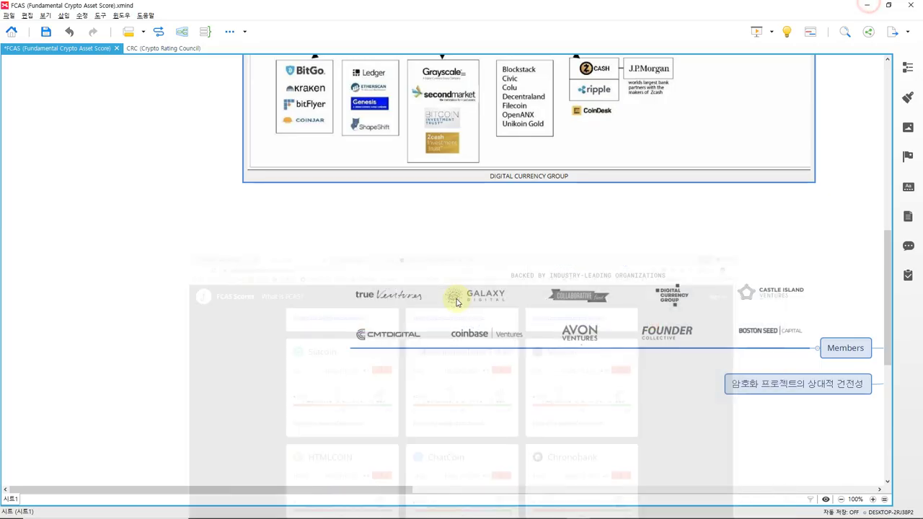
Minimize the browser, return to the CoinAnalysis console, and run option 4 (CRC, Crypto Rating Council)
click(867, 6)
click(441, 476)
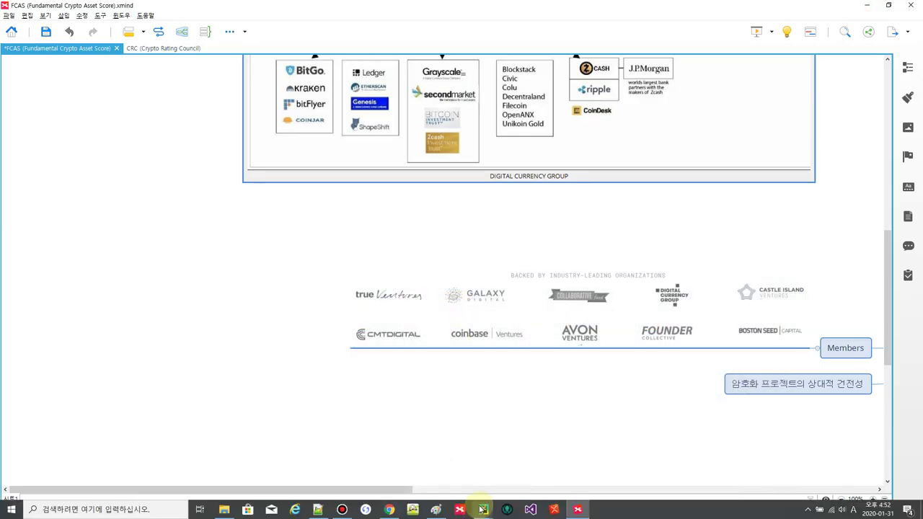
mouse_move(506, 510)
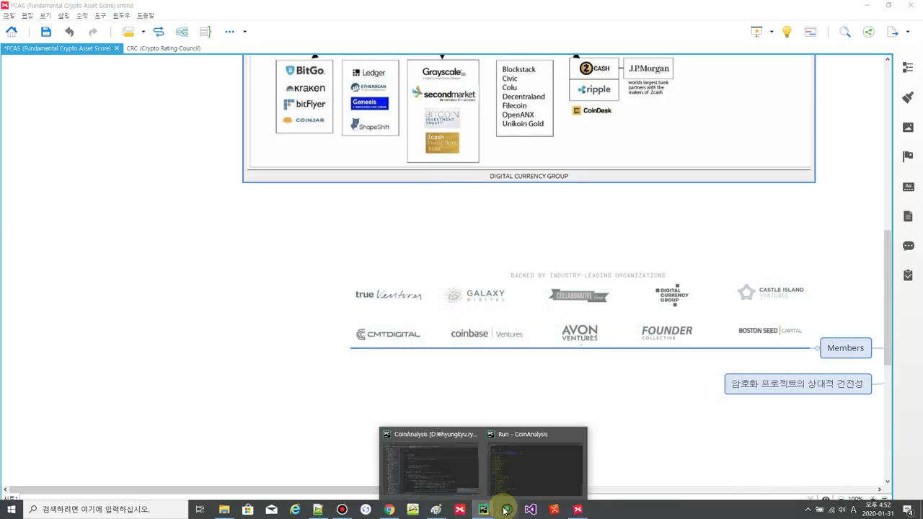
click(549, 484)
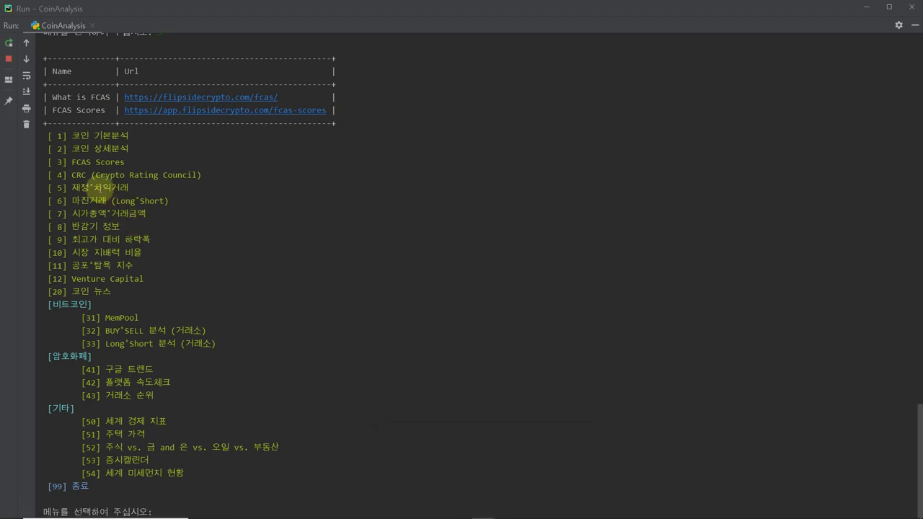
text(4)
key(Return)
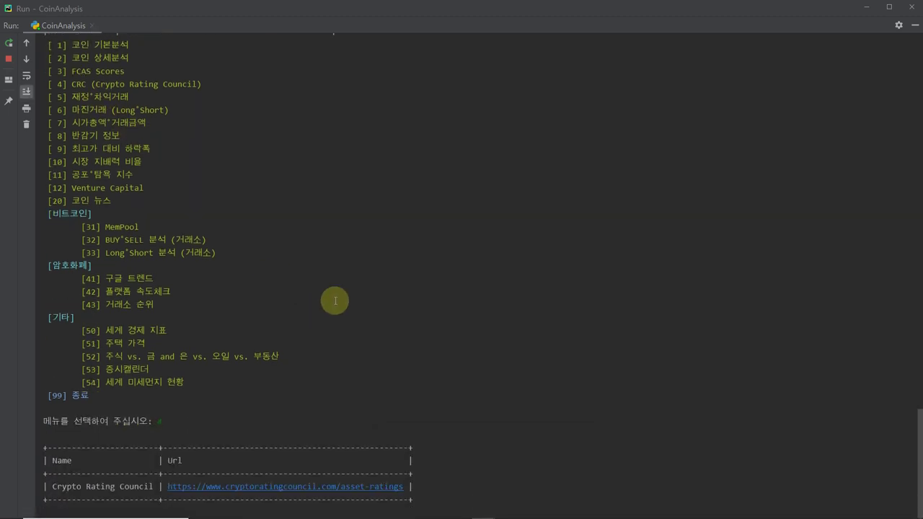
Examine the Crypto Rating Council table coin by coin from Bitcoin to Livepeer, including Ethereum Classic, Monero, Zcash and Algorand
scroll(318, 364, up, 12)
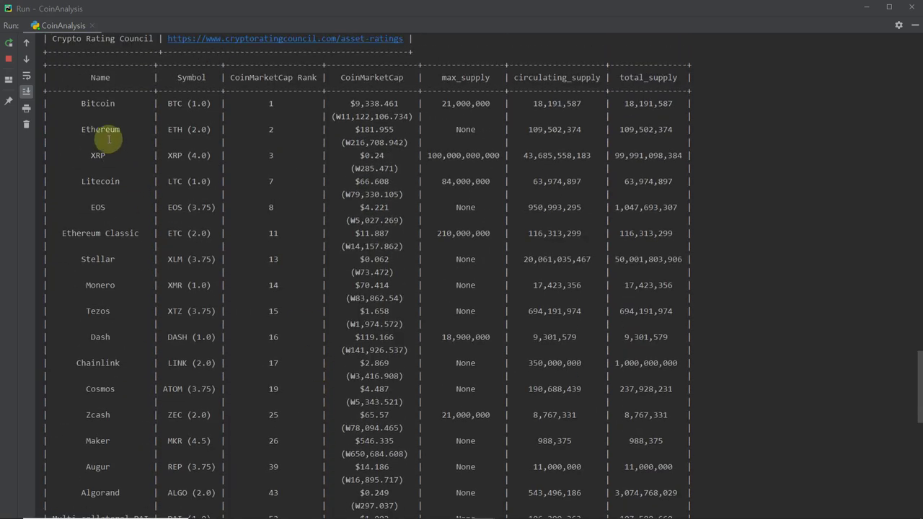
click(87, 234)
click(100, 261)
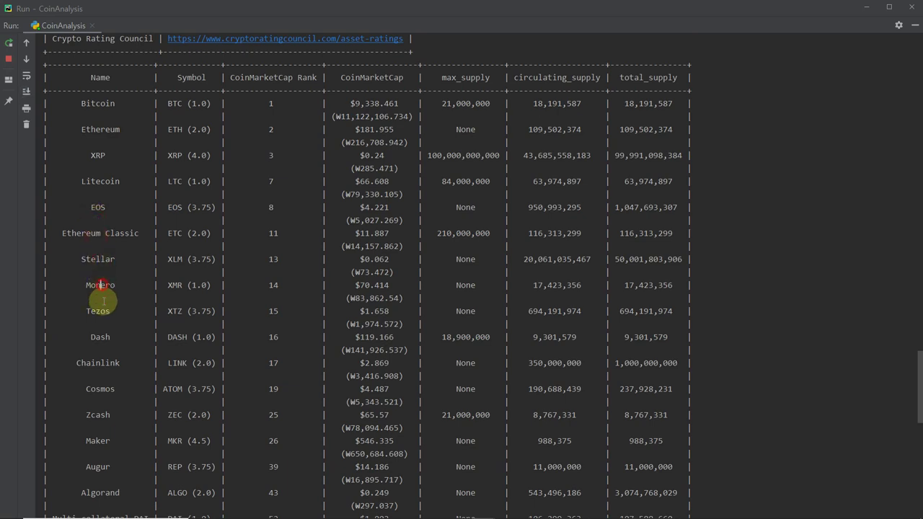
click(100, 337)
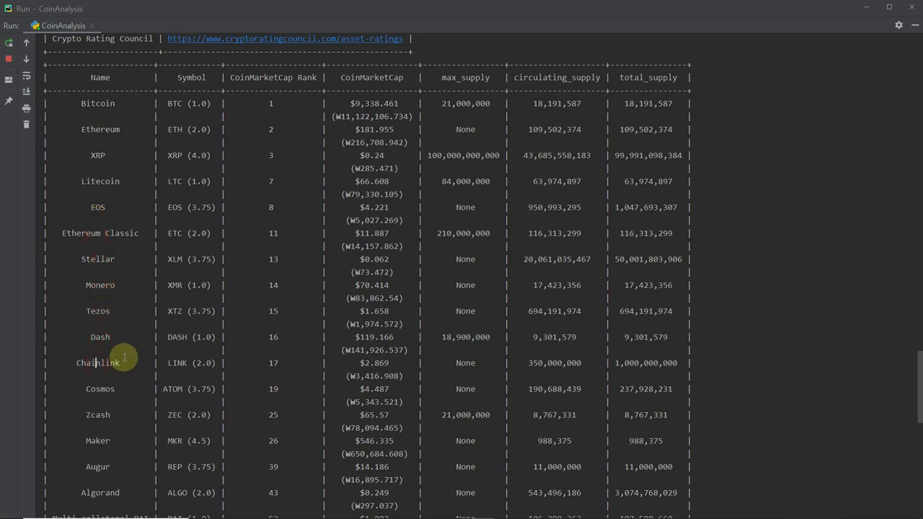
scroll(101, 360, down, 2)
click(97, 329)
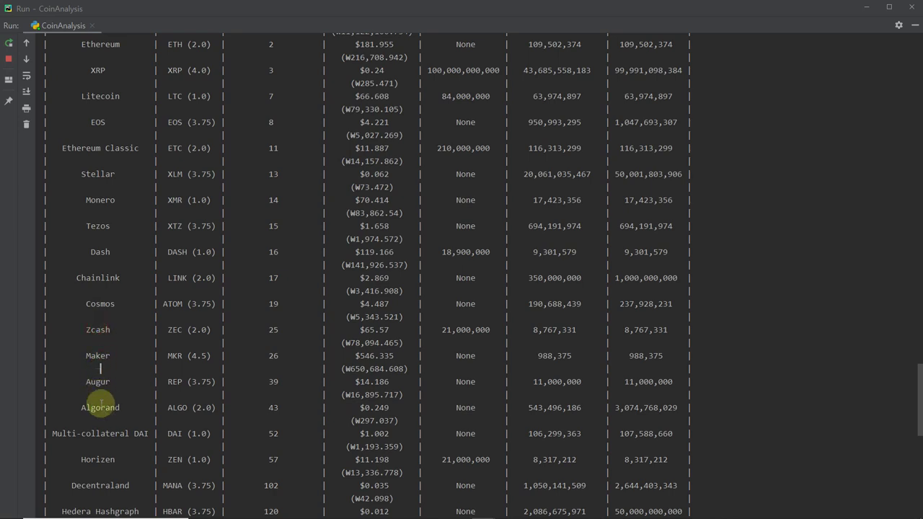
scroll(115, 408, down, 2)
scroll(120, 350, down, 3)
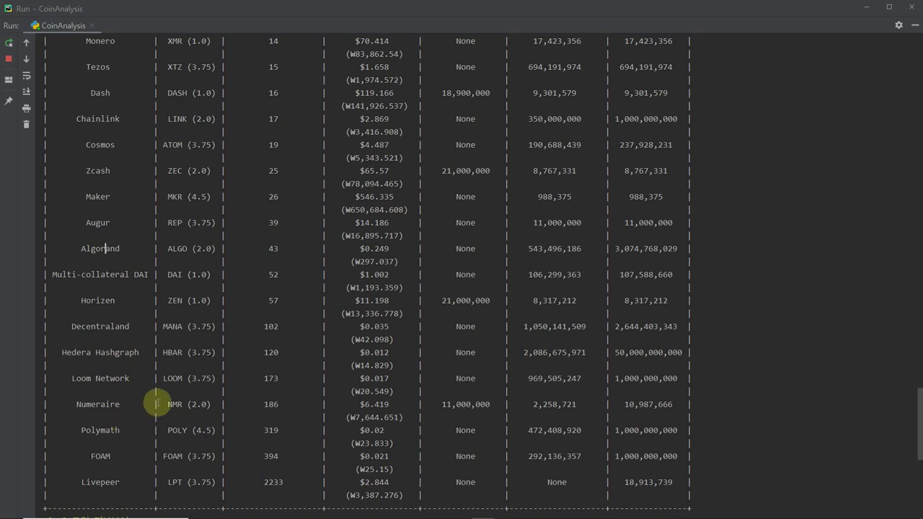
Review the Crypto Rating Council table again from the top and highlight Numeraire's CoinMarketCap rank
scroll(156, 404, up, 10)
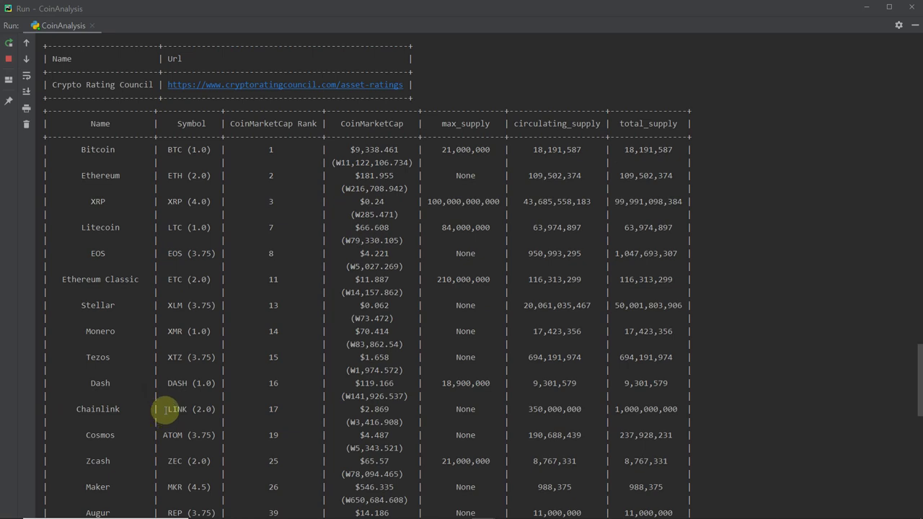
scroll(166, 410, down, 6)
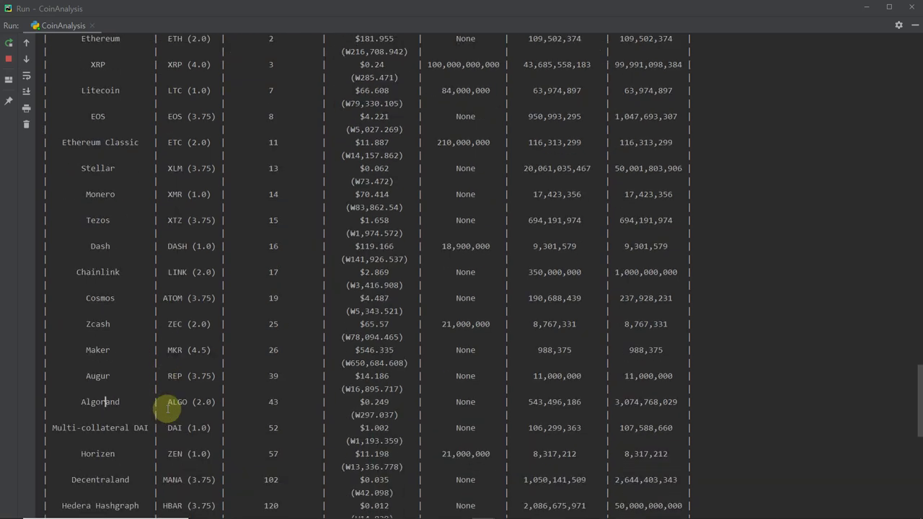
scroll(167, 409, down, 3)
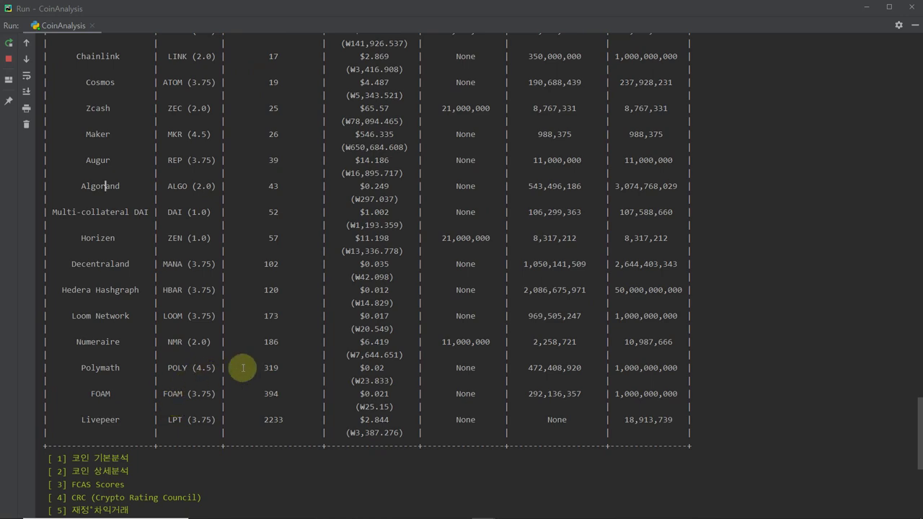
double_click(272, 342)
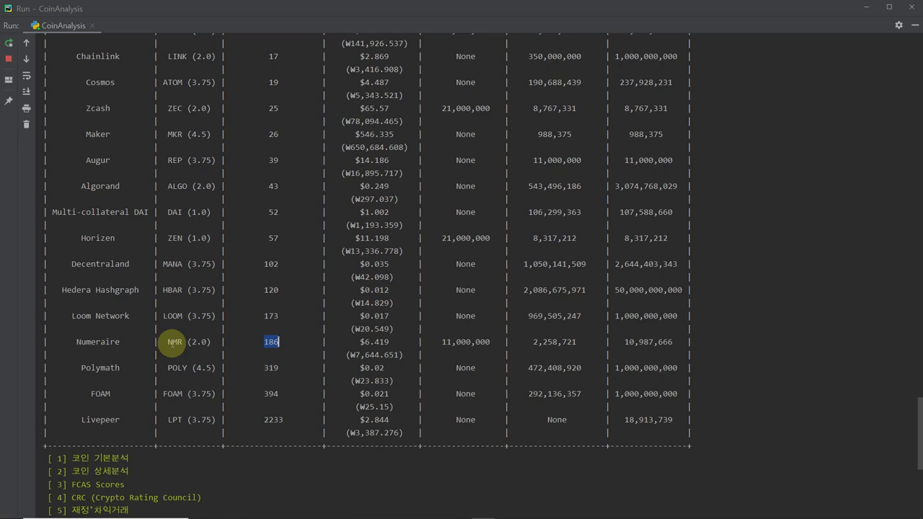
mouse_move(158, 515)
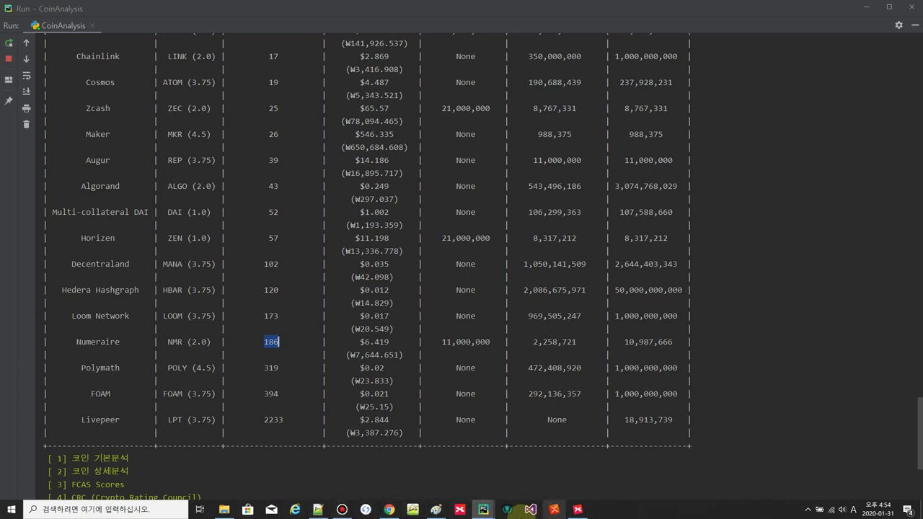
mouse_move(475, 517)
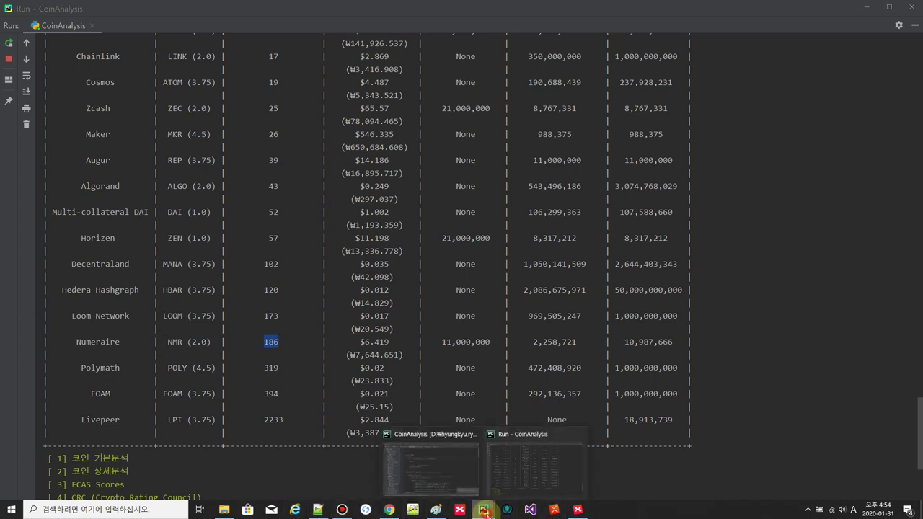